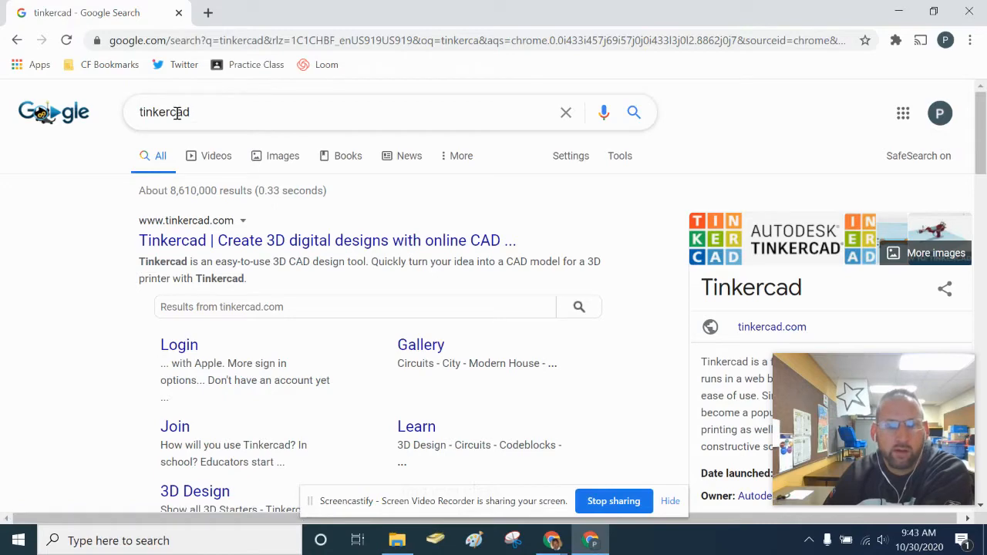
# - Open the Tinkercad homepage from the Google results and highlight tinkercad.com in the address bar
pyautogui.click(197, 241)
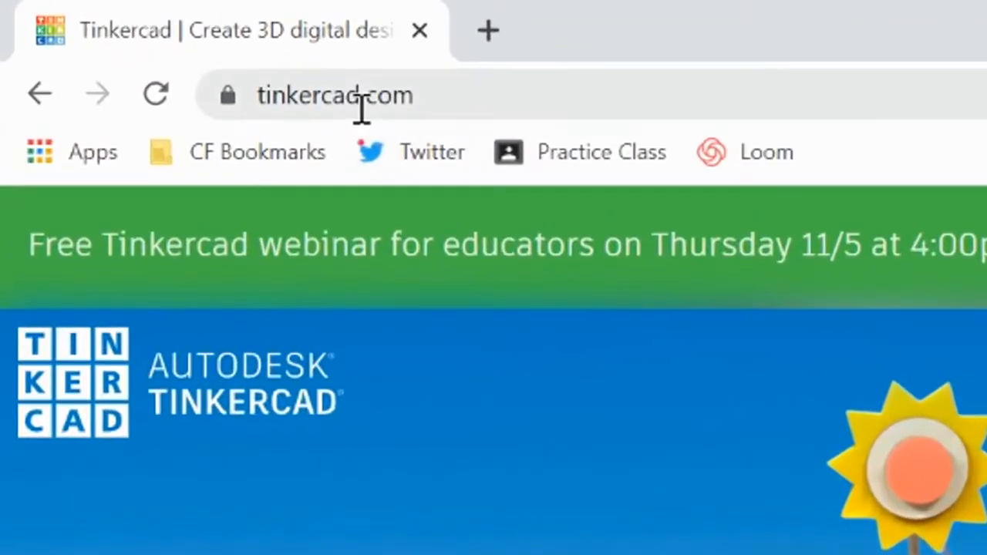
pyautogui.moveTo(153, 44); pyautogui.dragTo(142, 46)
pyautogui.moveTo(332, 108); pyautogui.dragTo(329, 110)
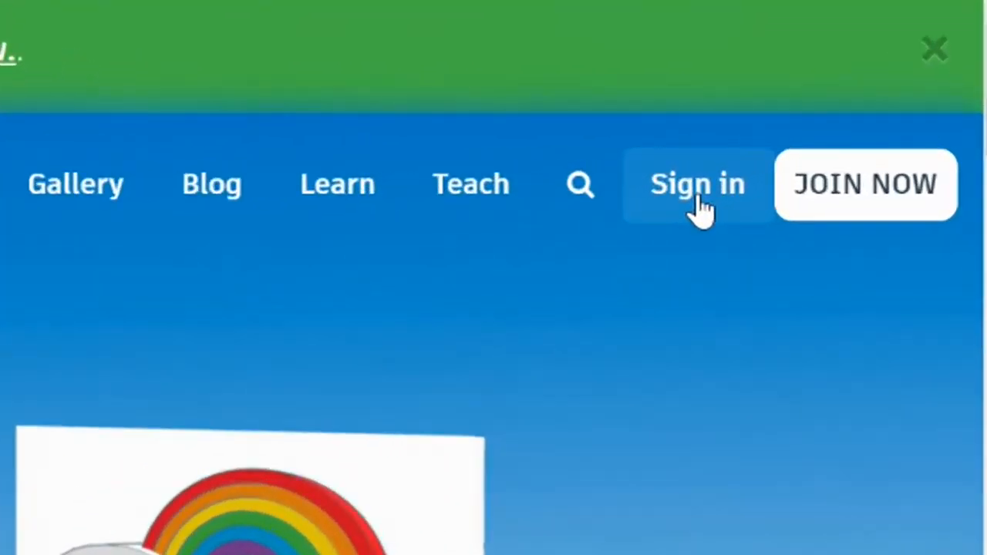
# - Sign in with the student Google account, opting in to Autodesk newsletters and accepting the terms
pyautogui.click(701, 199)
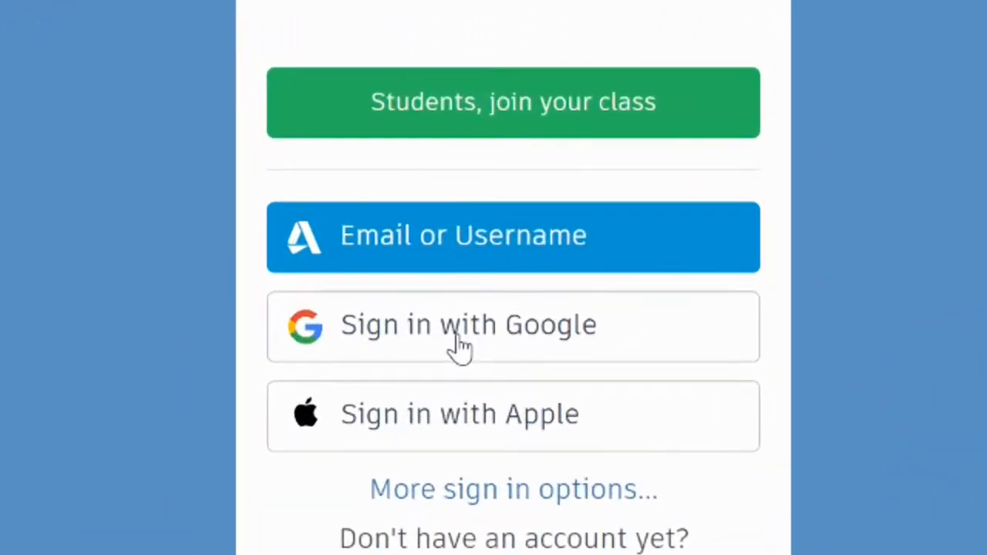
pyautogui.click(466, 357)
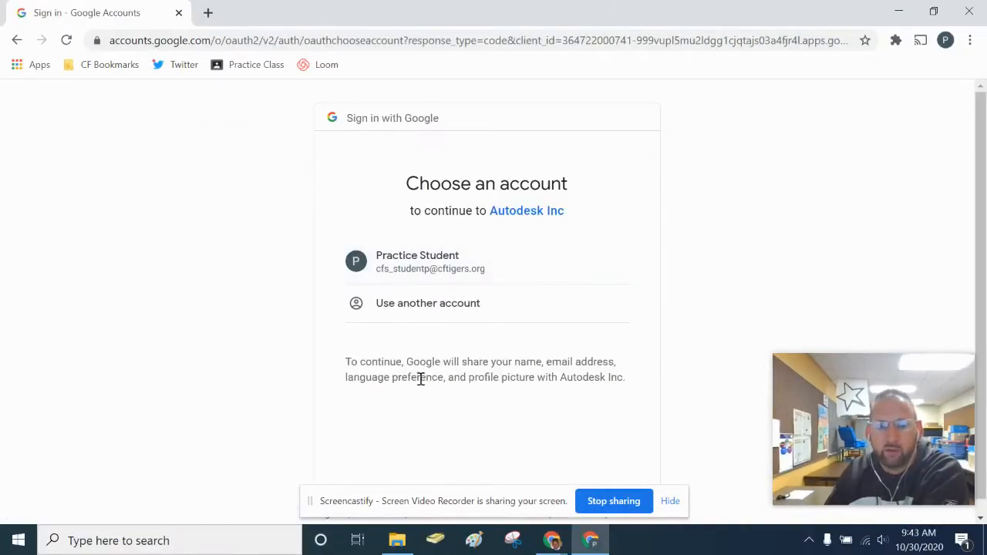
pyautogui.click(458, 266)
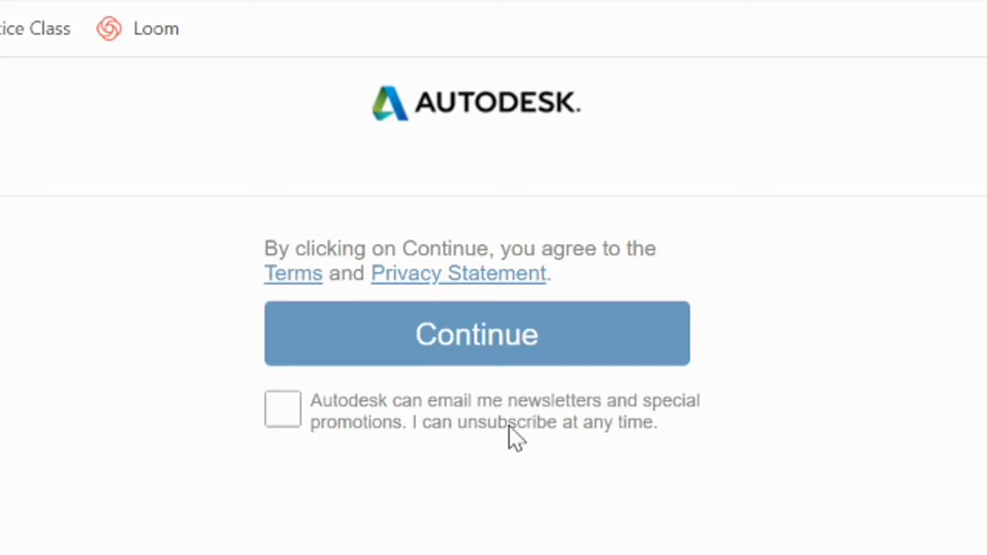
pyautogui.click(290, 413)
pyautogui.click(456, 348)
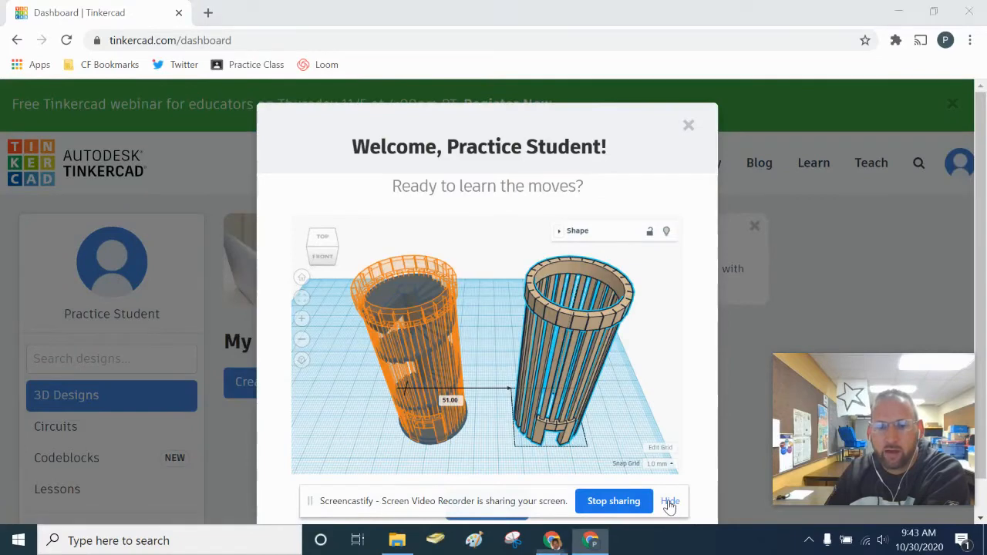
# - Launch the Learning the Moves lesson from the Welcome dialog with Let's Go!
pyautogui.click(669, 502)
pyautogui.scroll(-1, 548, 258)
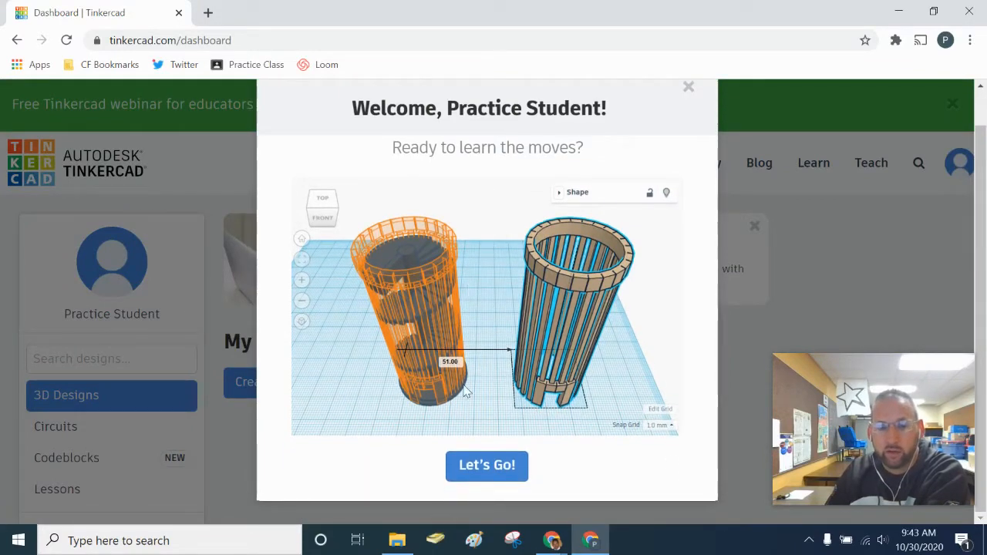
pyautogui.click(488, 470)
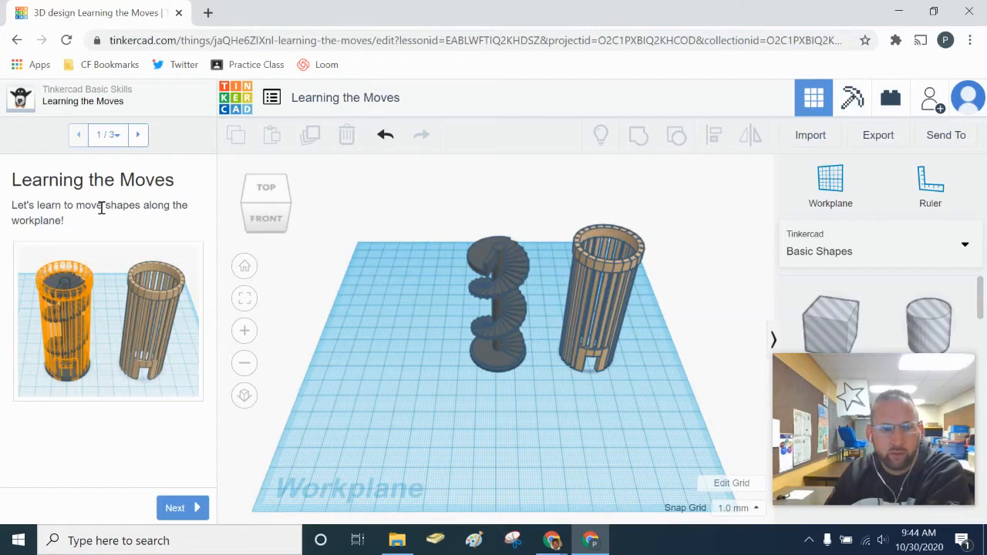
# - Move the light brown construction onto the orange target in the lesson
pyautogui.click(173, 508)
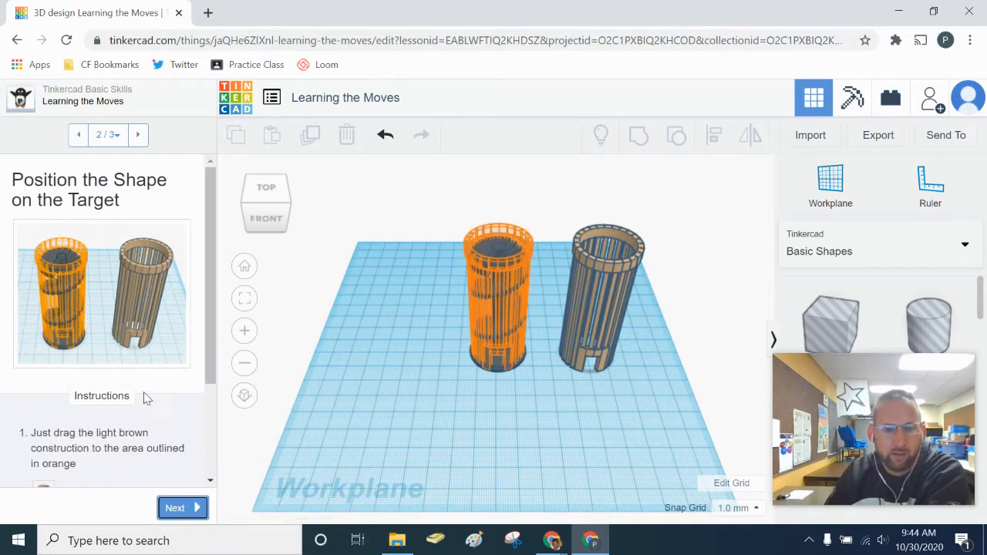
pyautogui.scroll(-2, 128, 368)
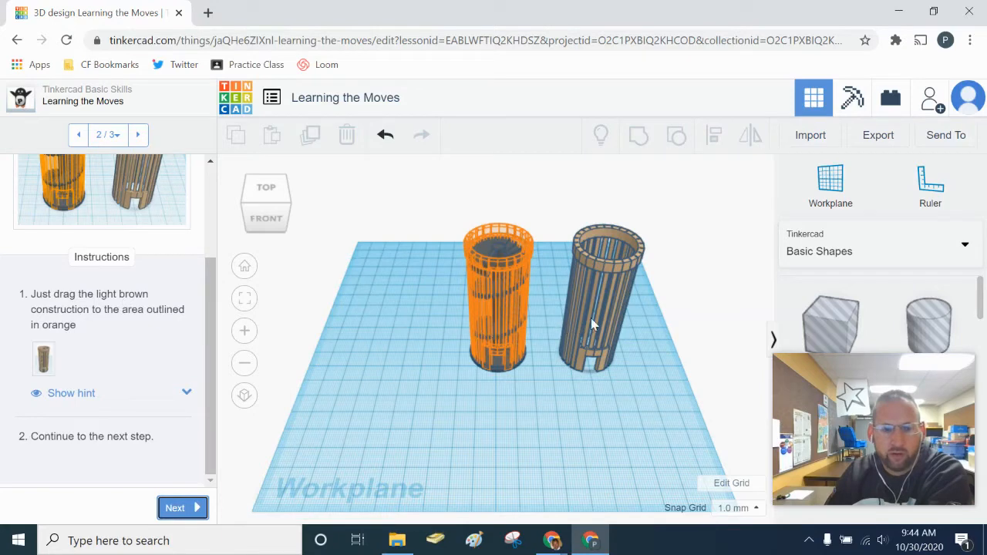
pyautogui.moveTo(599, 312); pyautogui.dragTo(495, 311)
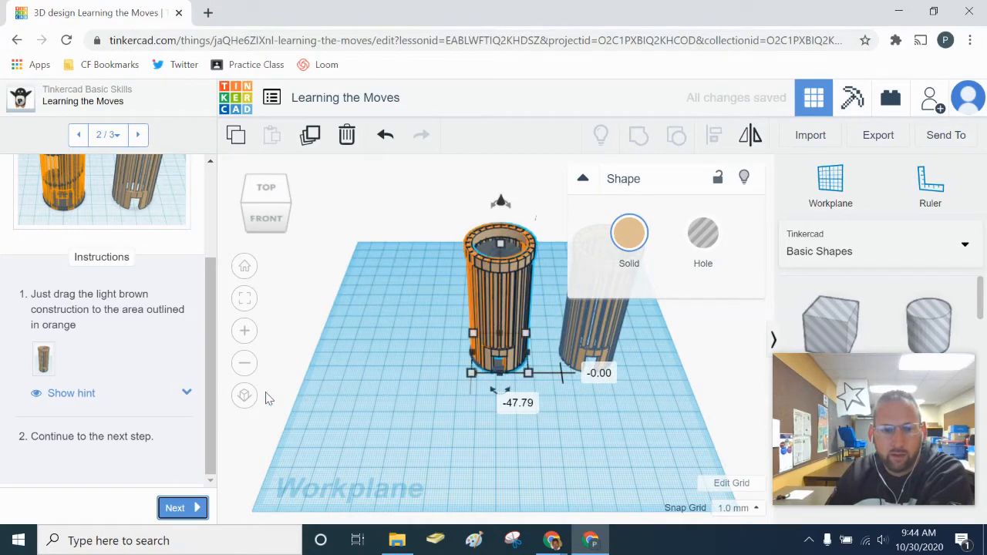
# - Mark Learning the Moves as done and continue to the Camera Controls lesson
pyautogui.click(171, 507)
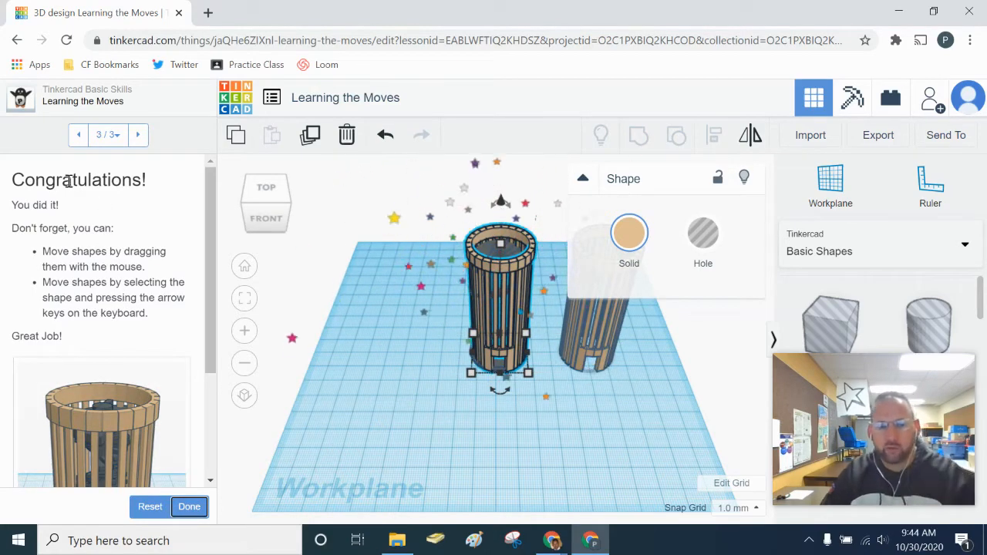
pyautogui.scroll(-2, 128, 373)
pyautogui.click(189, 506)
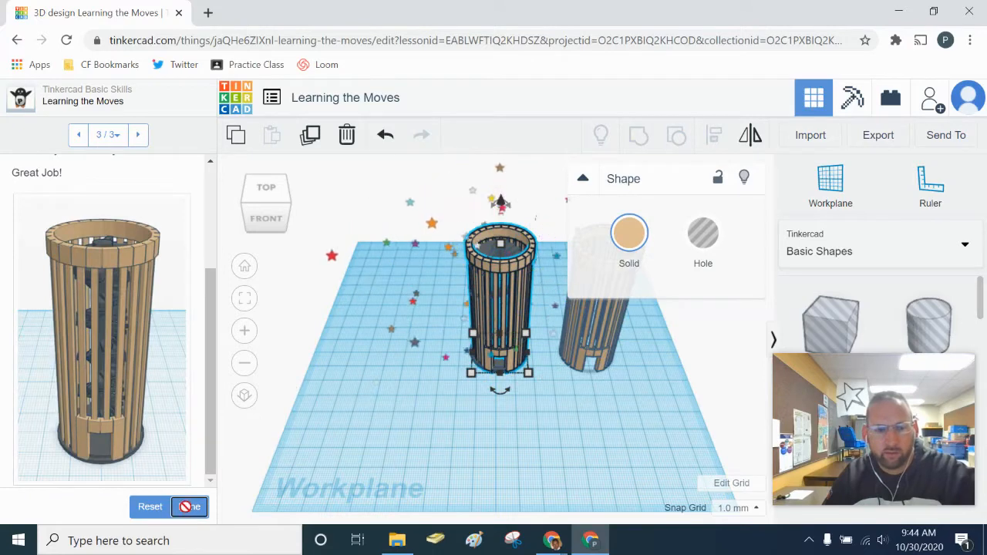
pyautogui.click(97, 347)
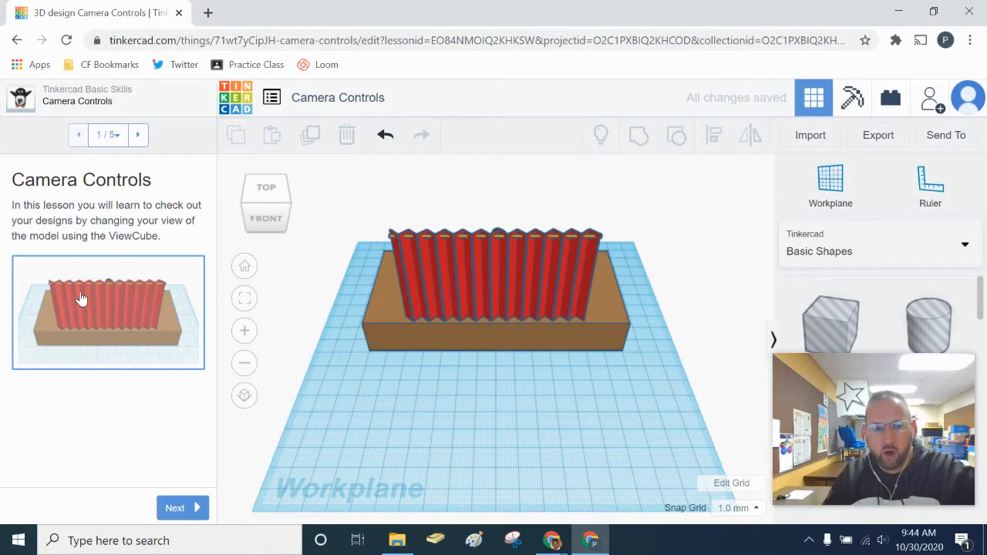
# - Leave the Camera Controls lesson for the dashboard and view the completed lessons
pyautogui.click(173, 507)
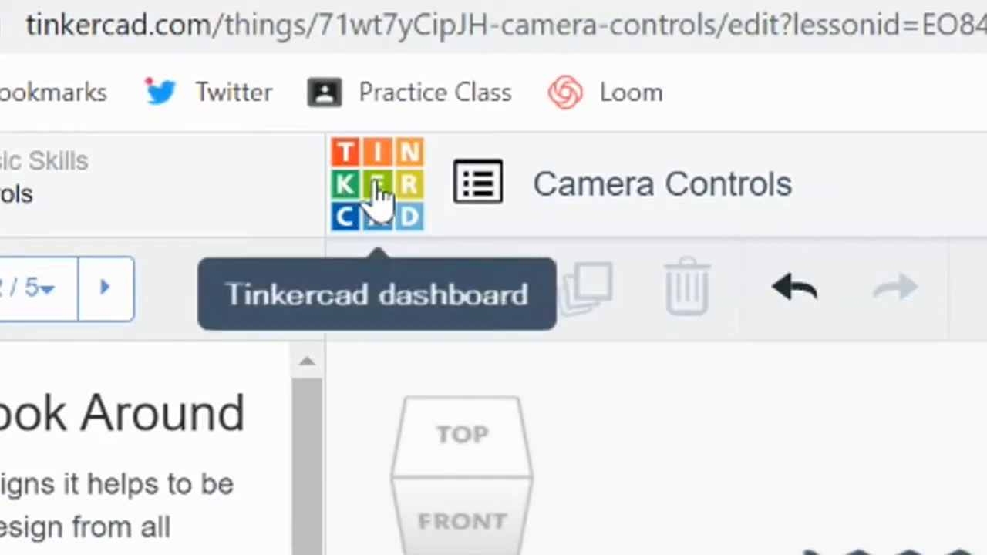
pyautogui.click(378, 197)
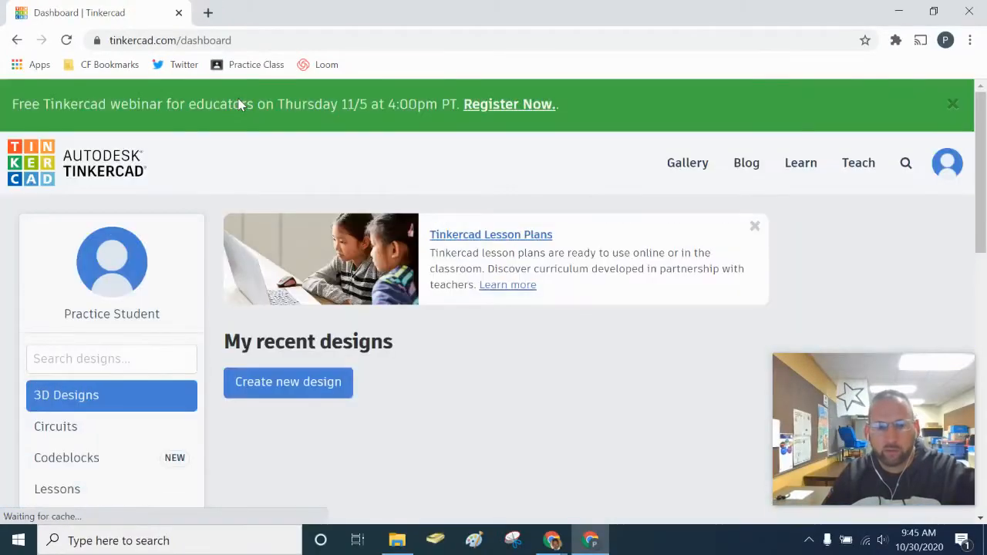
pyautogui.scroll(-1, 195, 275)
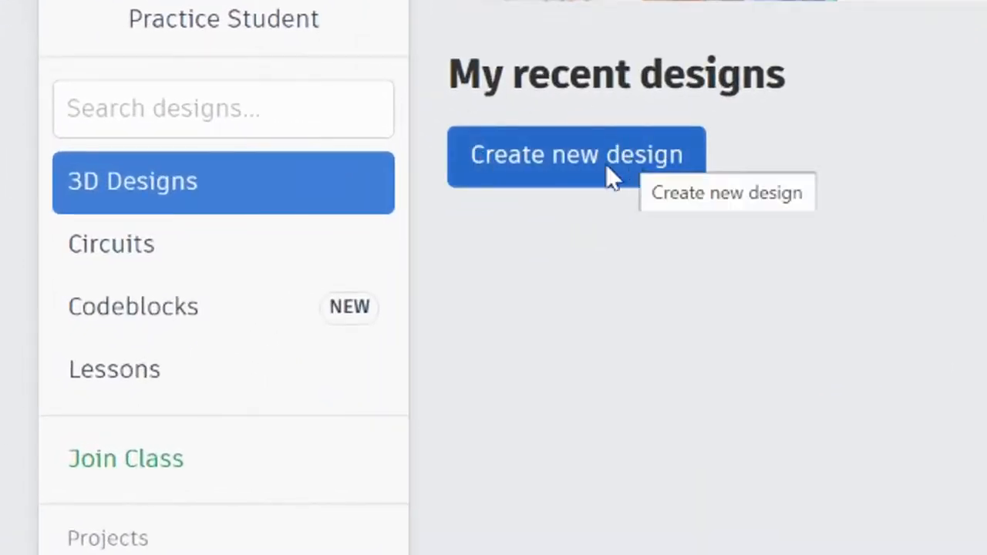
pyautogui.click(132, 384)
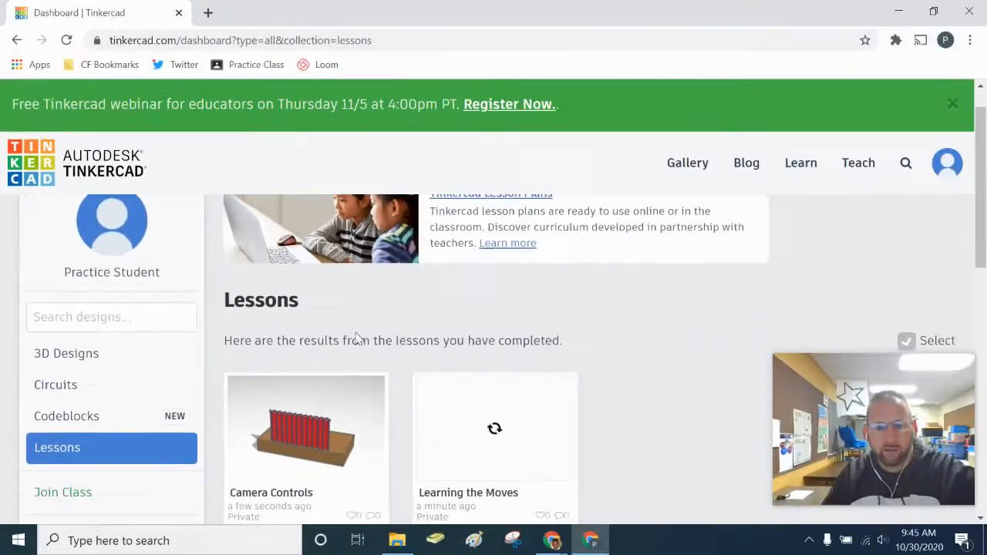
pyautogui.scroll(-2, 352, 337)
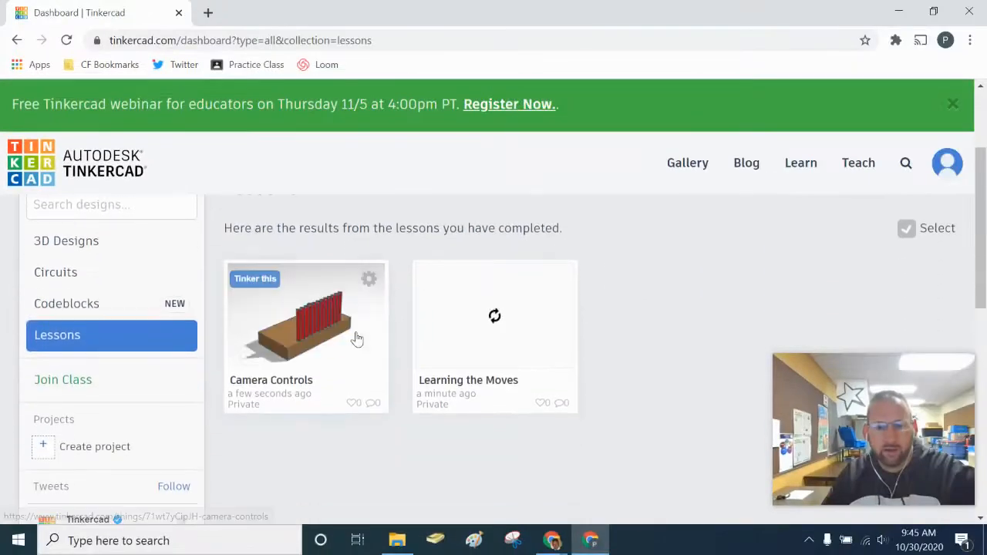
pyautogui.scroll(-3, 467, 346)
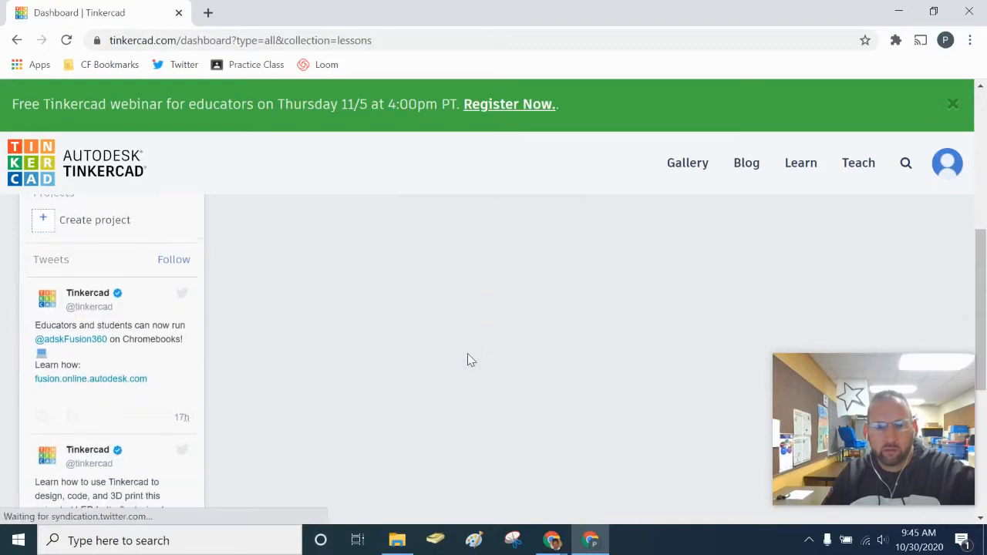
pyautogui.scroll(4, 468, 361)
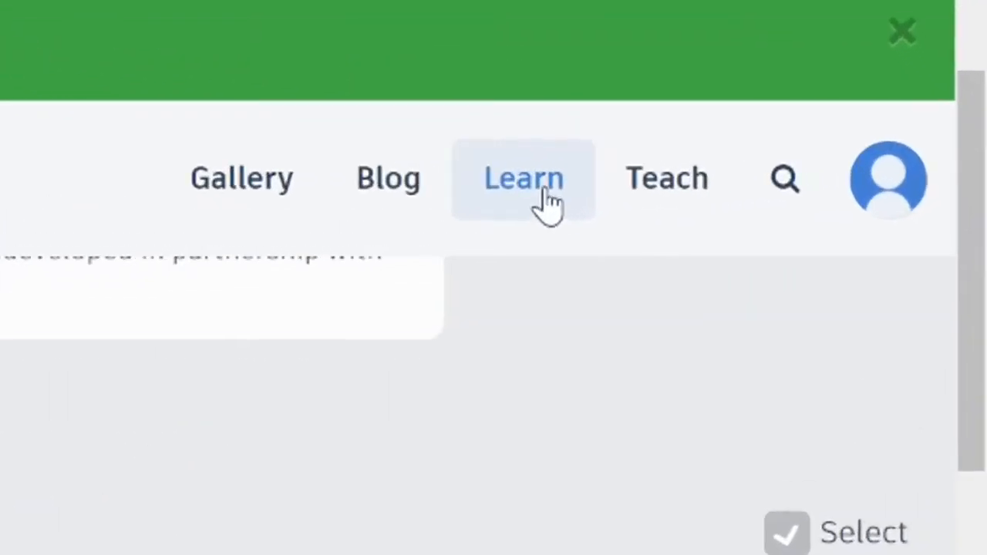
# - Browse the Lessons on the Tinkercad Learn page, then return to the 3D Designs dashboard
pyautogui.click(549, 205)
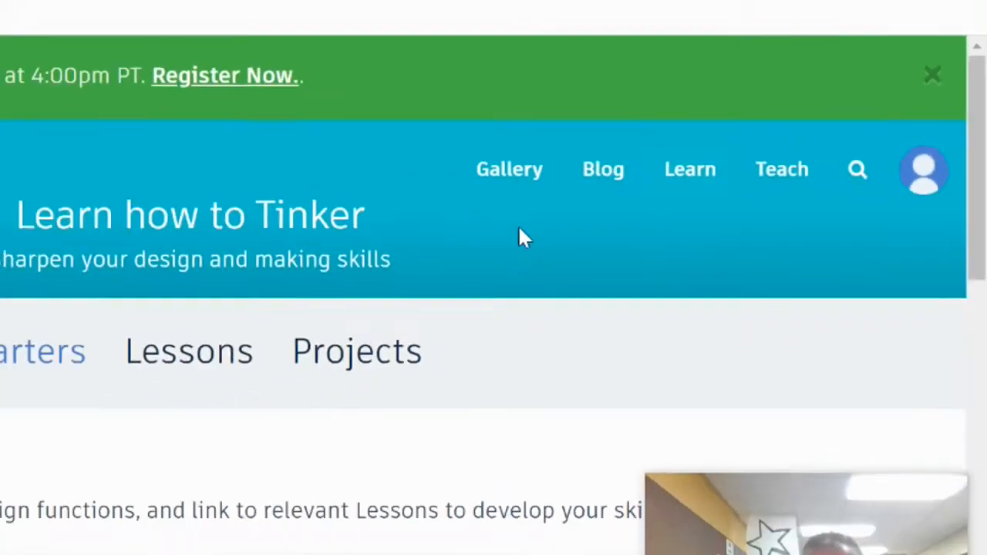
pyautogui.scroll(-1, 226, 303)
pyautogui.click(505, 216)
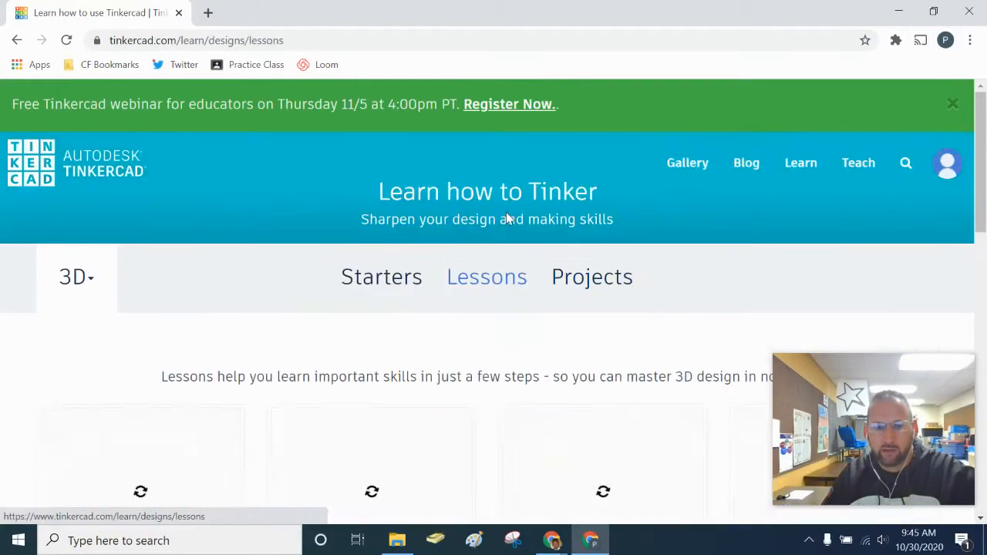
pyautogui.scroll(-10, 484, 380)
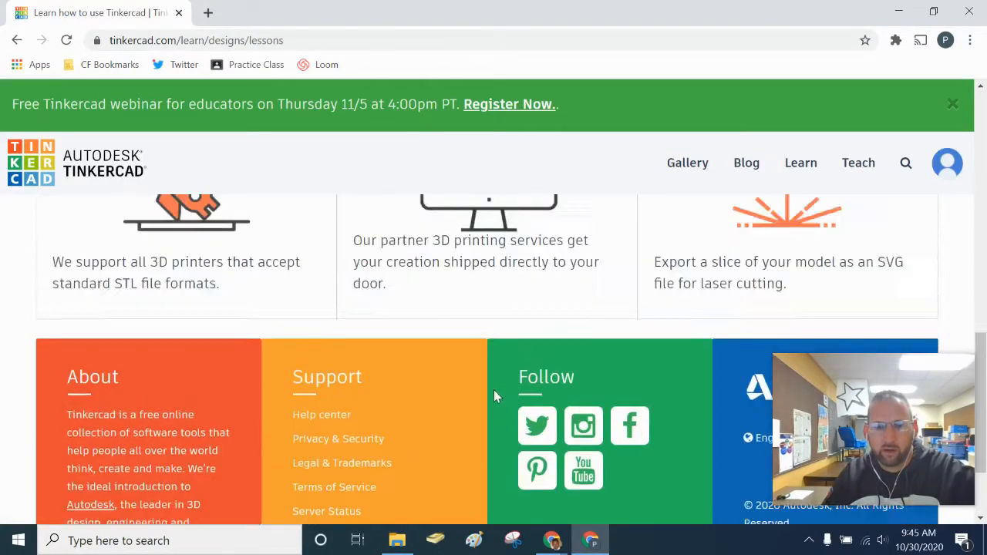
pyautogui.scroll(6, 493, 389)
pyautogui.scroll(4, 500, 397)
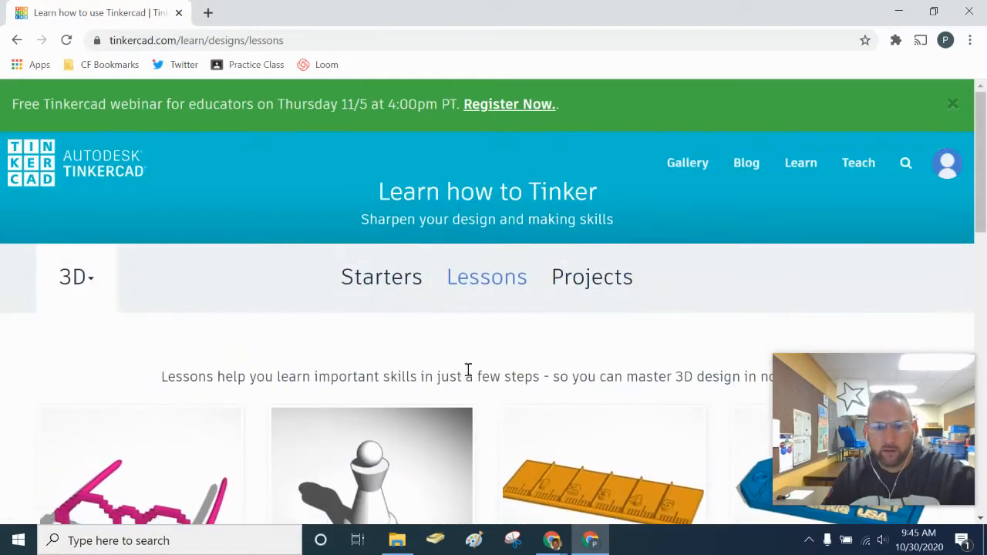
pyautogui.click(20, 167)
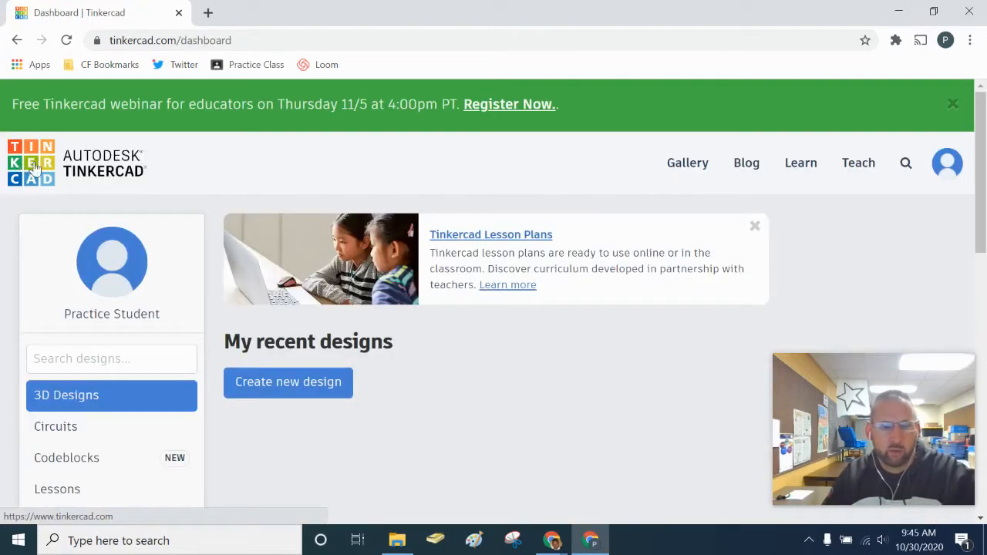
pyautogui.scroll(-1, 540, 389)
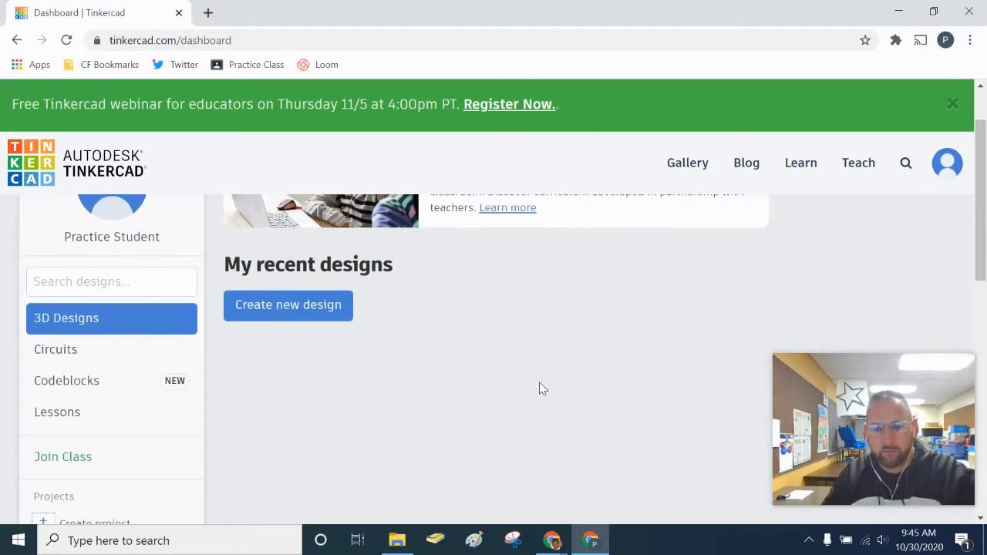
# - Create the new blank design mighty-turing-hango and browse the Basic Shapes panel
pyautogui.click(292, 311)
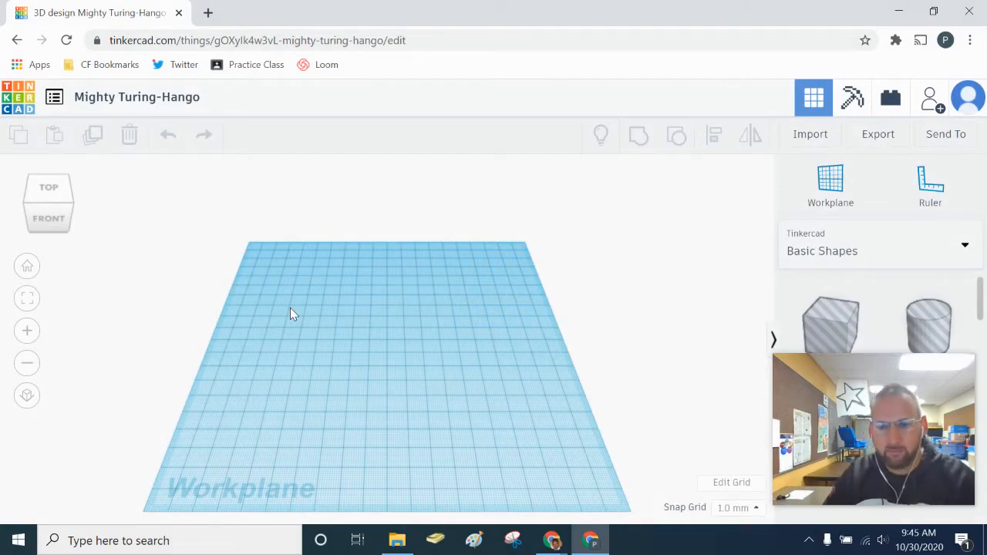
pyautogui.moveTo(818, 387); pyautogui.dragTo(51, 36)
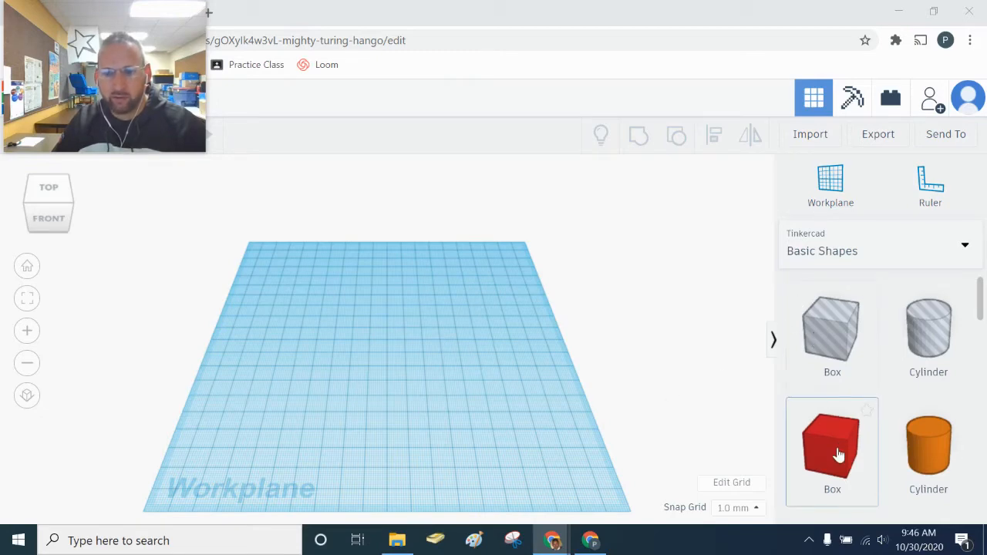
pyautogui.scroll(-6, 833, 443)
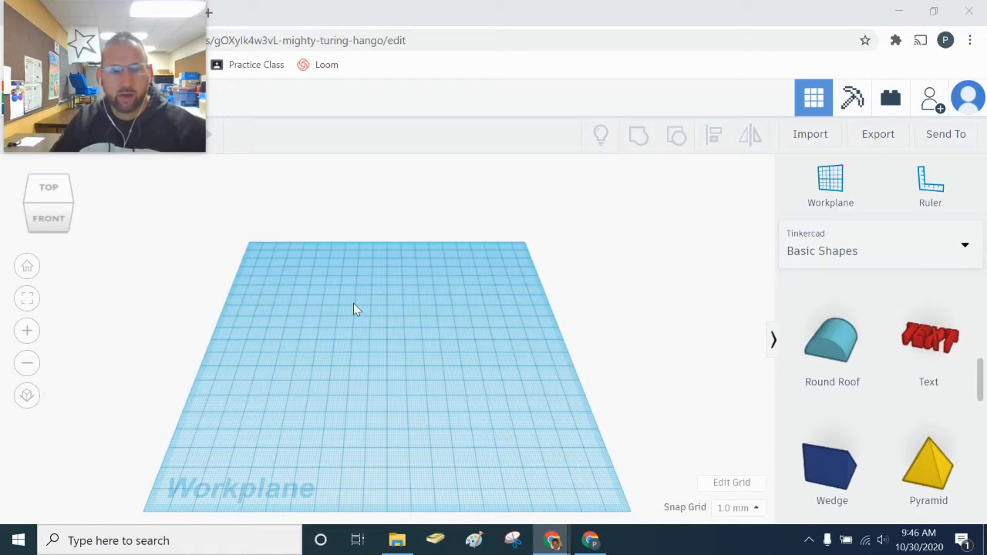
pyautogui.scroll(6, 863, 472)
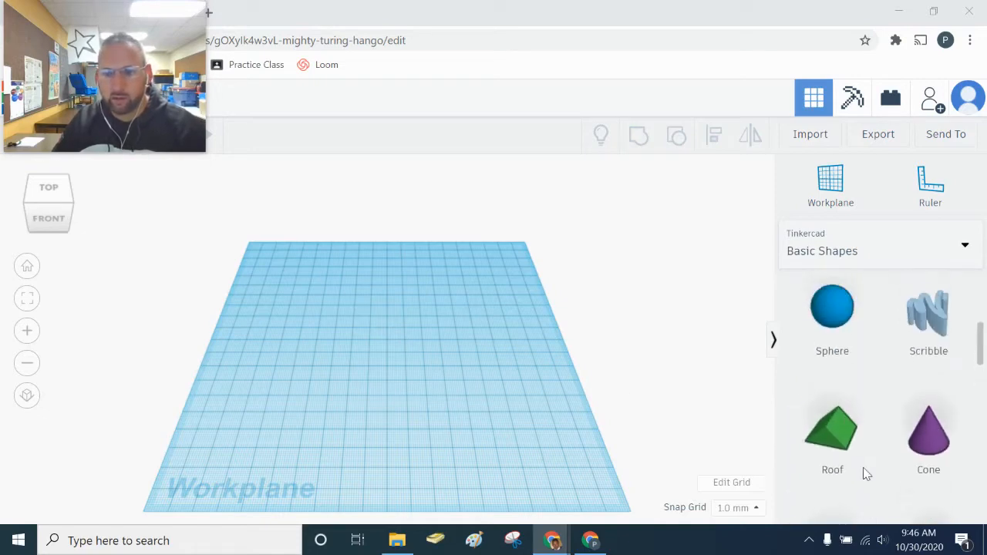
pyautogui.scroll(2, 865, 474)
pyautogui.scroll(-2, 866, 455)
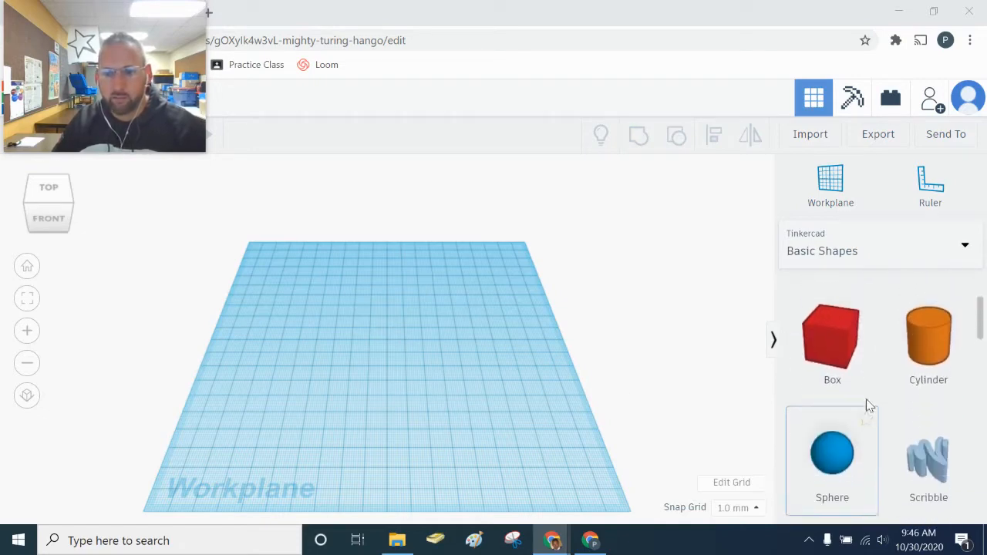
# - Drop a red Box onto the workplane and set its footprint dimension to 50
pyautogui.moveTo(841, 343); pyautogui.dragTo(382, 358)
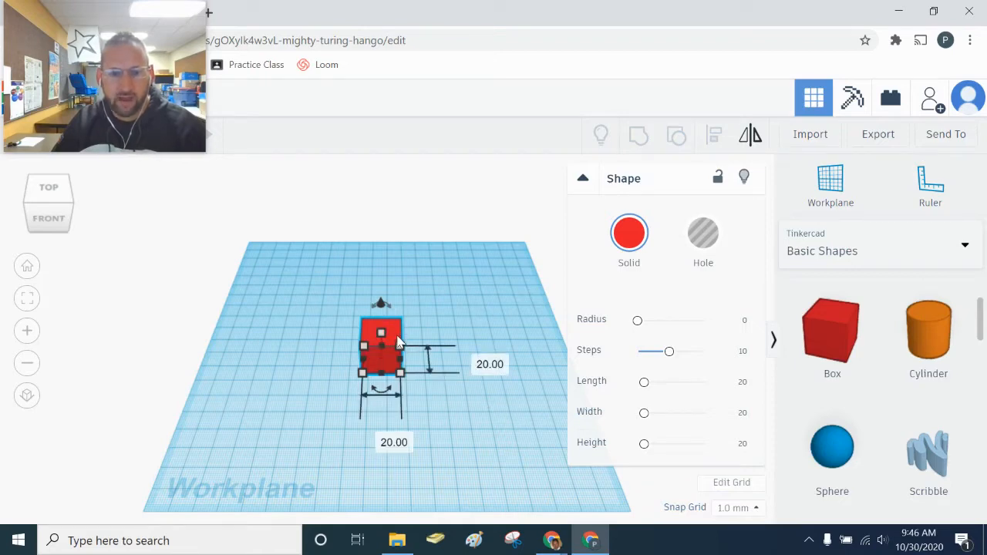
pyautogui.moveTo(400, 350); pyautogui.dragTo(444, 316)
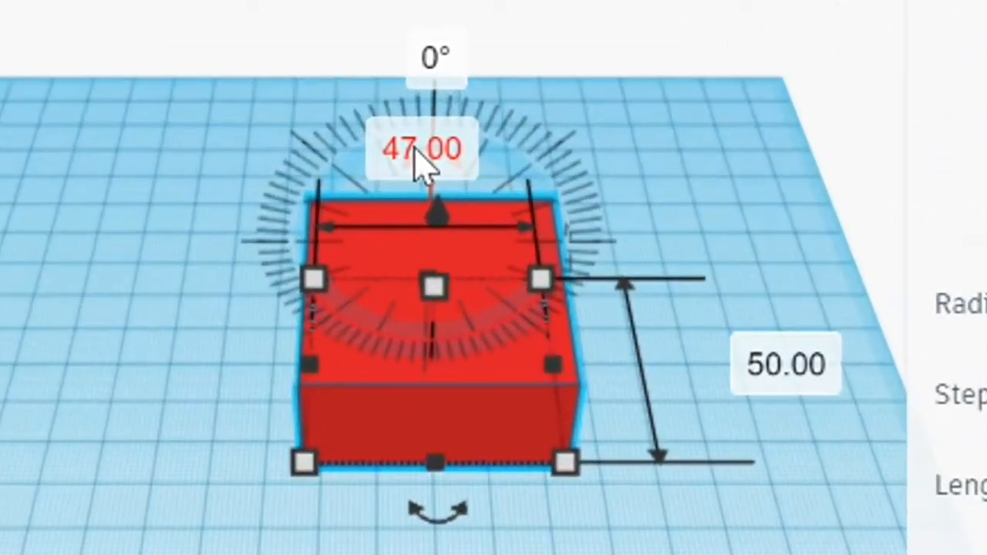
pyautogui.click(420, 150)
pyautogui.write('50')
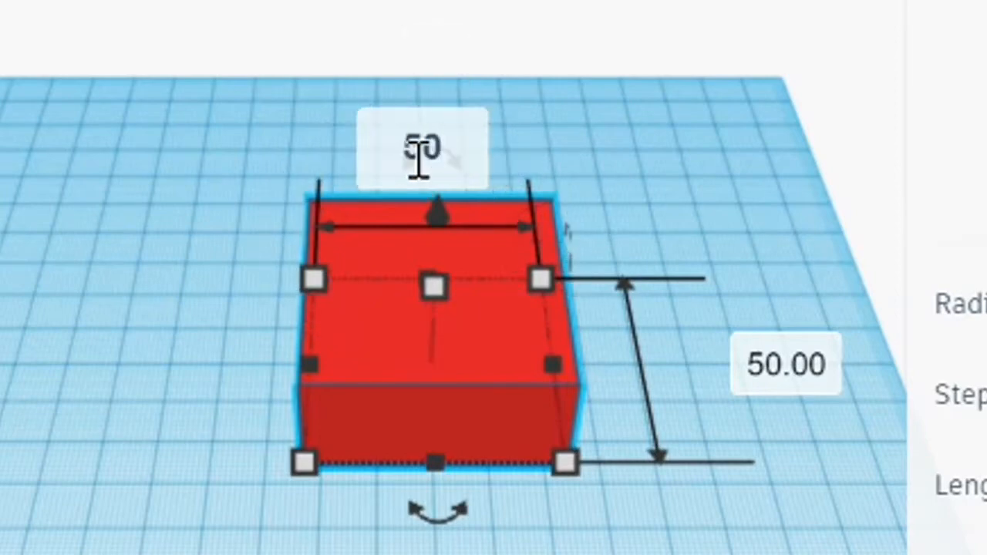
pyautogui.press('Return')
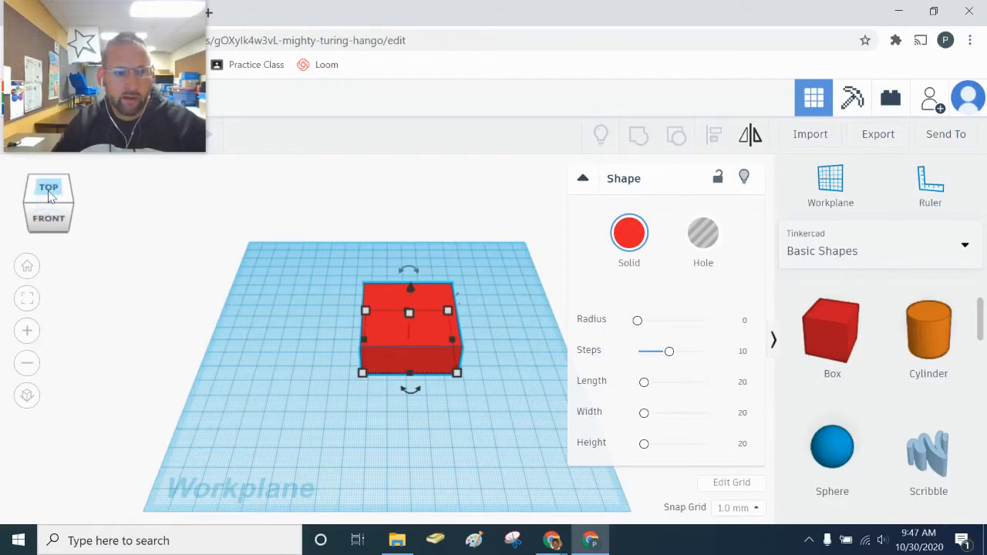
# - Switch to a side view with the view cube and drag the box's height up to 50
pyautogui.click(49, 193)
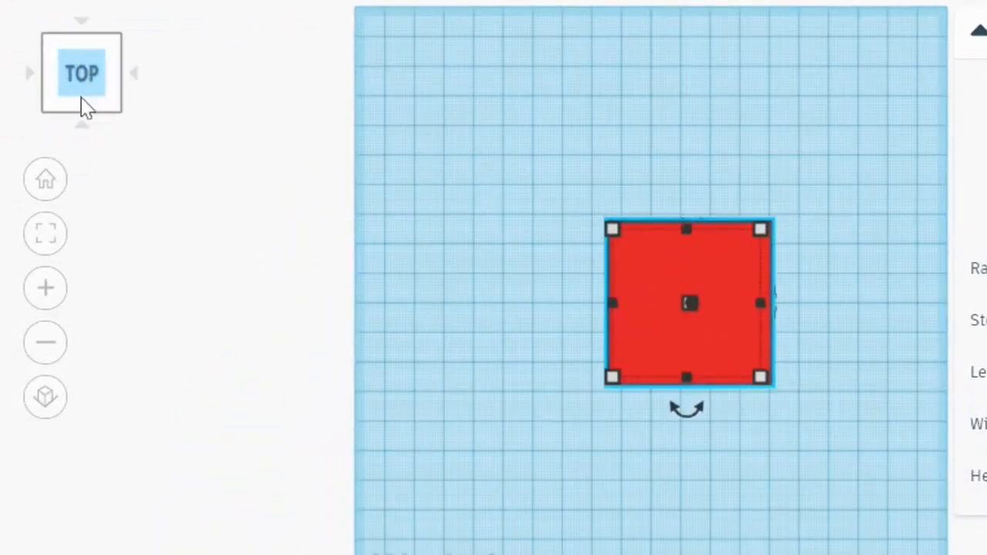
pyautogui.click(82, 127)
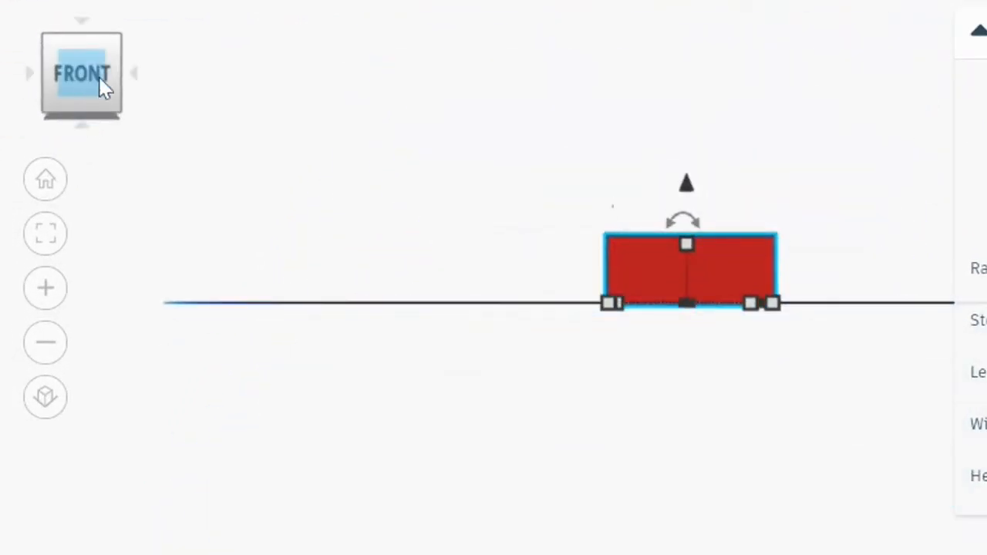
pyautogui.click(135, 73)
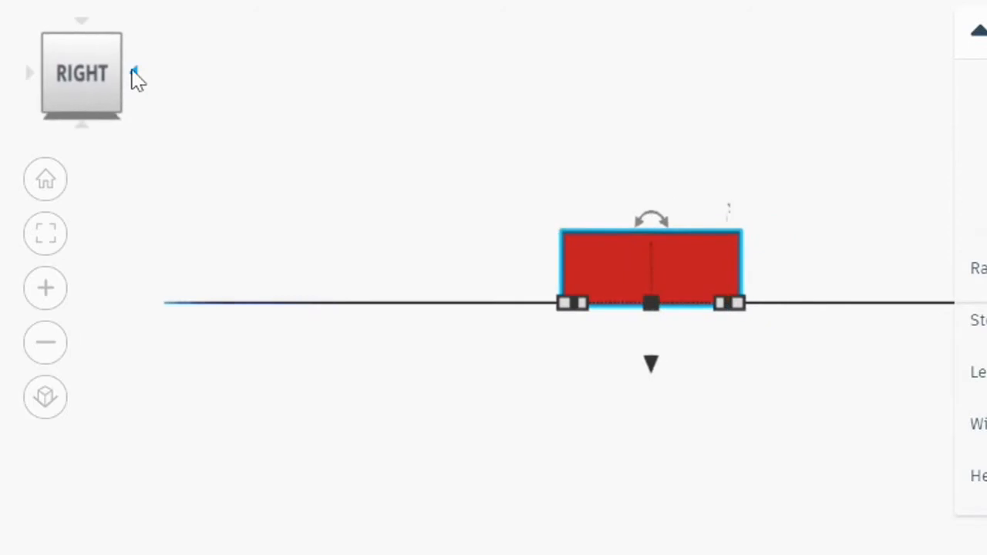
pyautogui.click(82, 126)
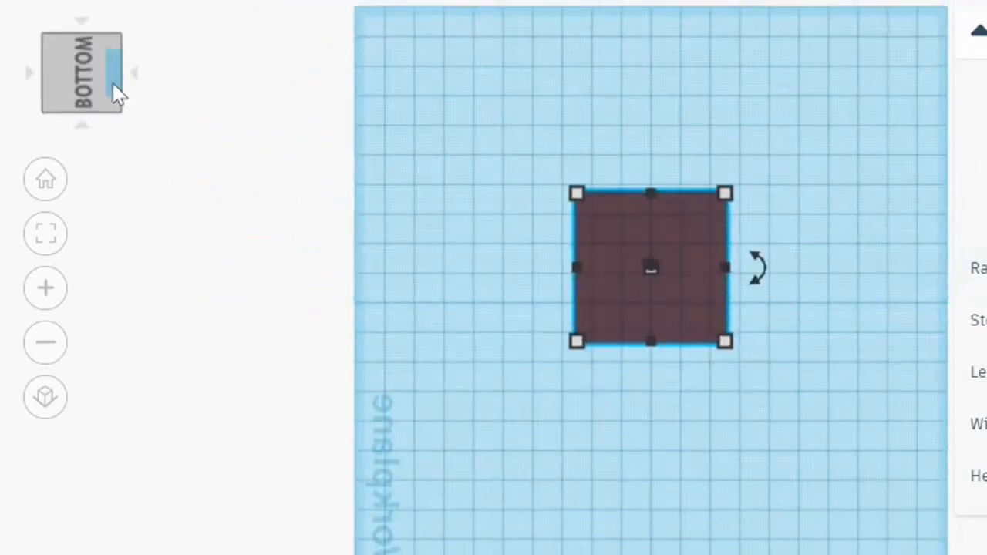
pyautogui.click(118, 42)
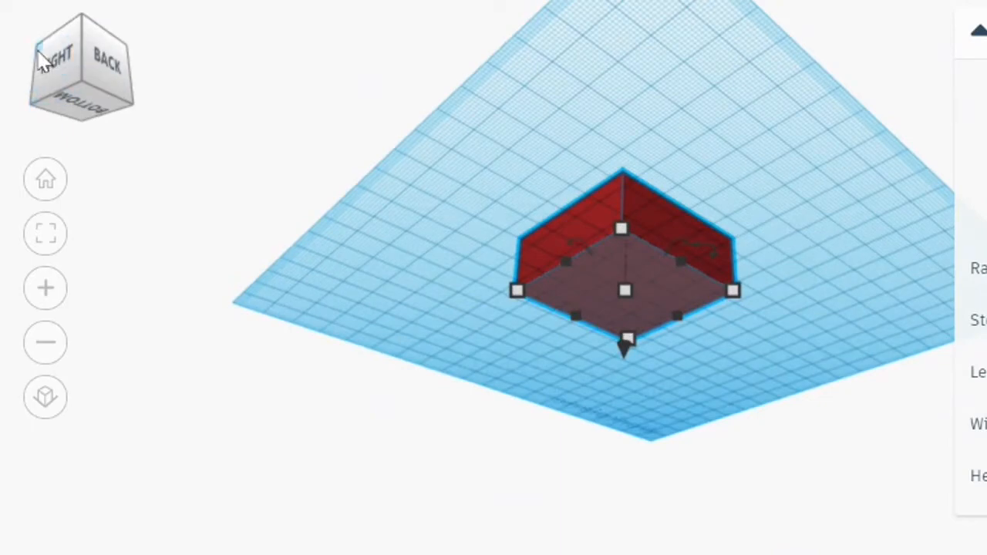
pyautogui.click(42, 58)
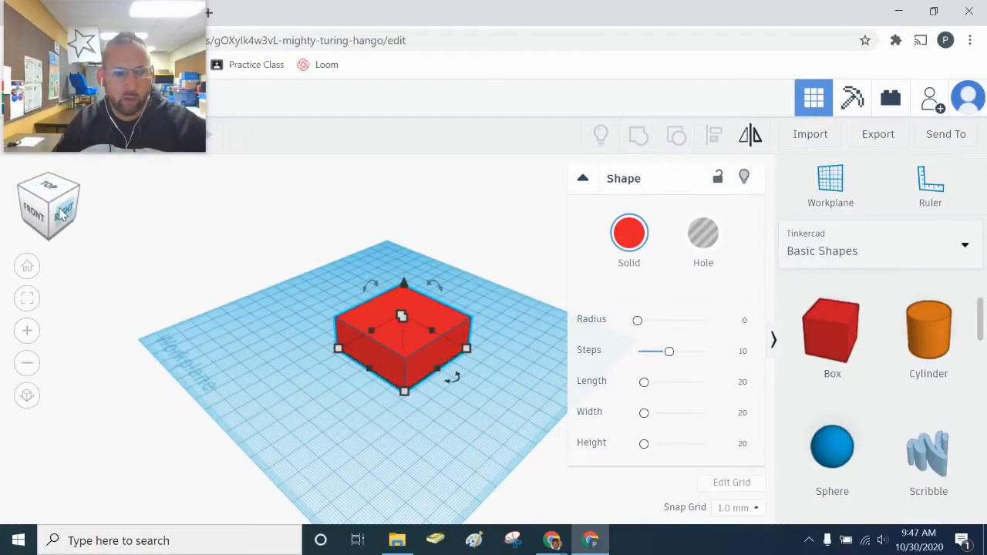
pyautogui.click(64, 213)
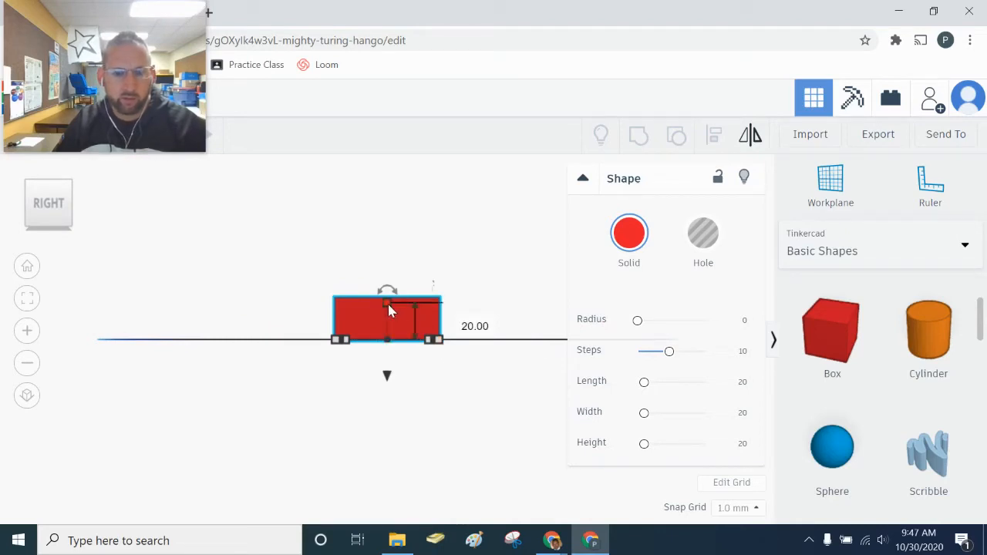
pyautogui.moveTo(387, 301); pyautogui.dragTo(393, 247)
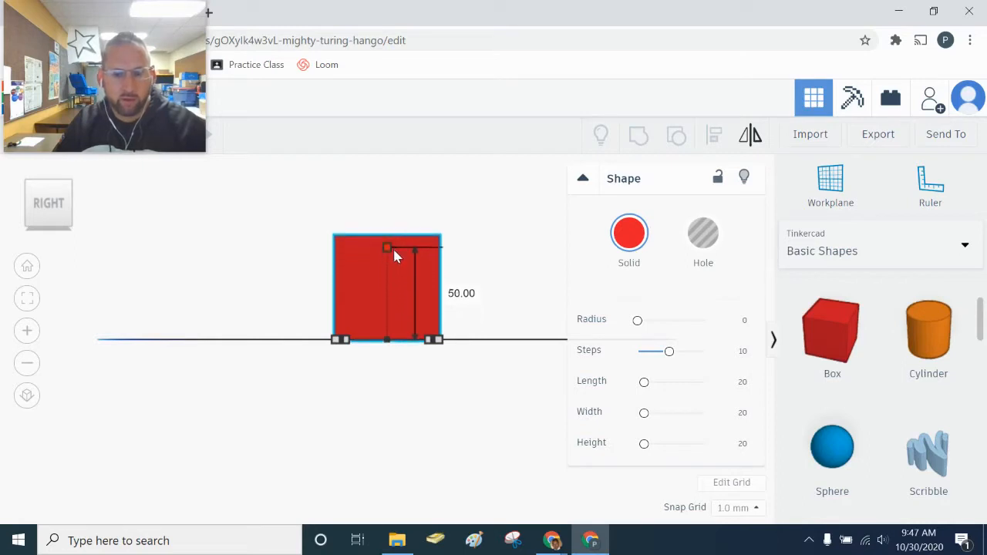
pyautogui.moveTo(272, 285); pyautogui.dragTo(271, 285, button='right')
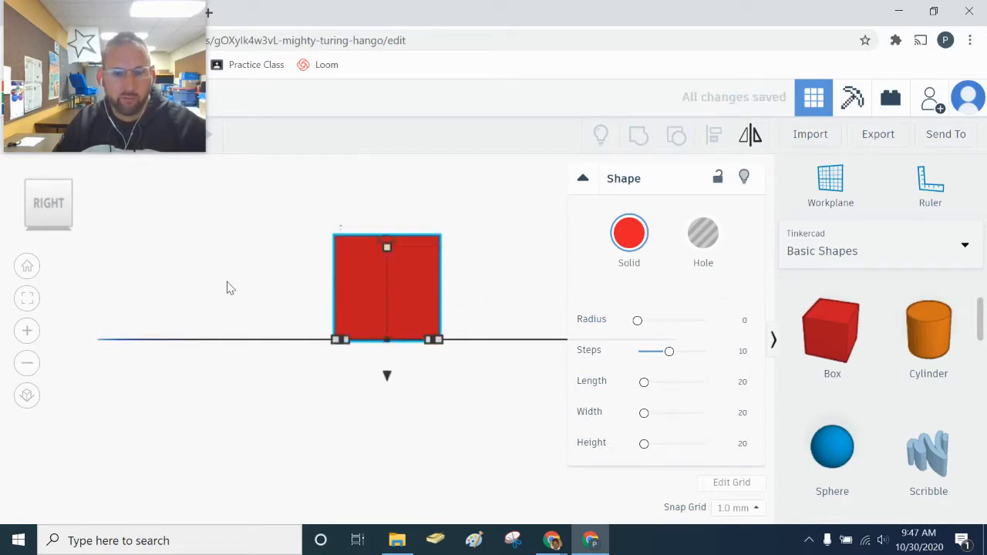
# - Orbit around the 50 by 50 by 50 cube to inspect it, deselecting it
pyautogui.click(69, 228)
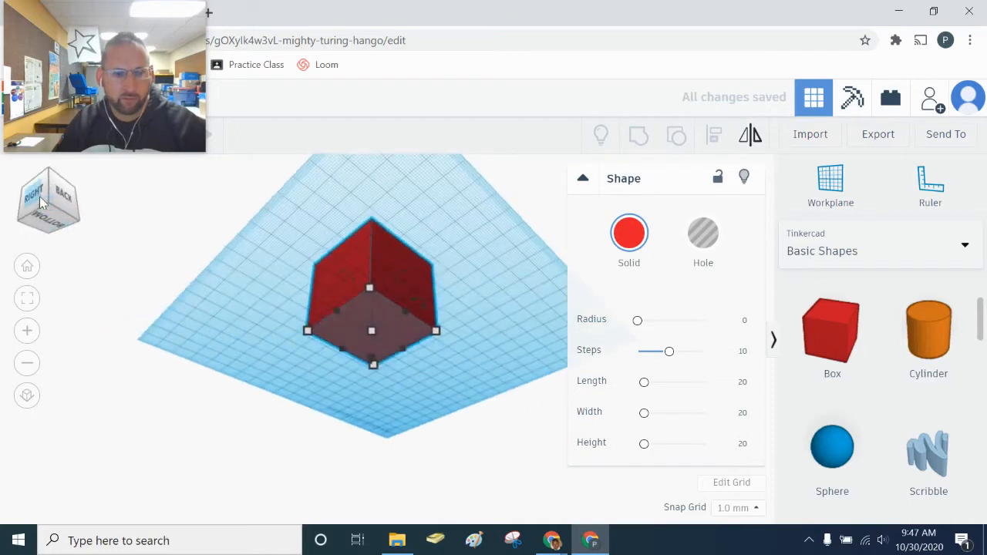
pyautogui.click(48, 174)
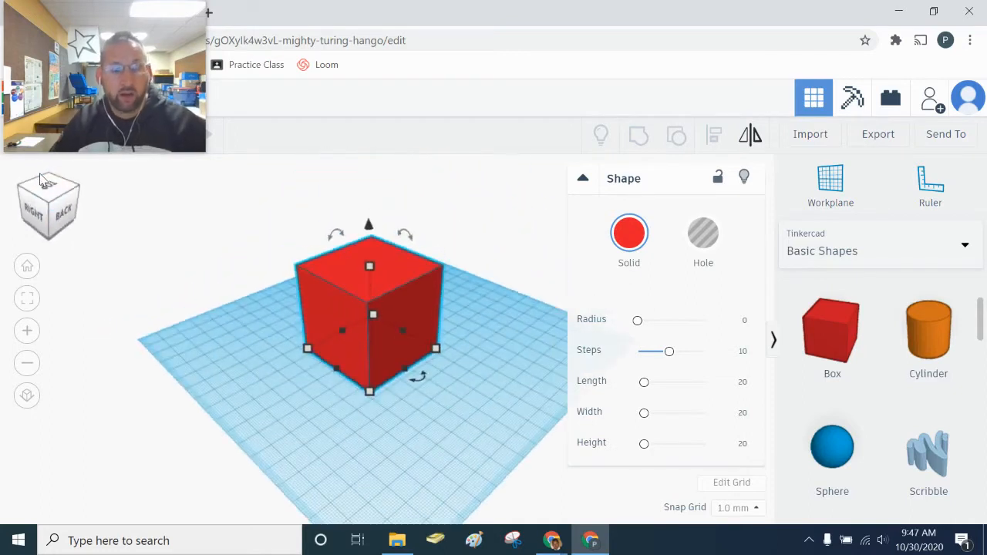
pyautogui.moveTo(297, 357)
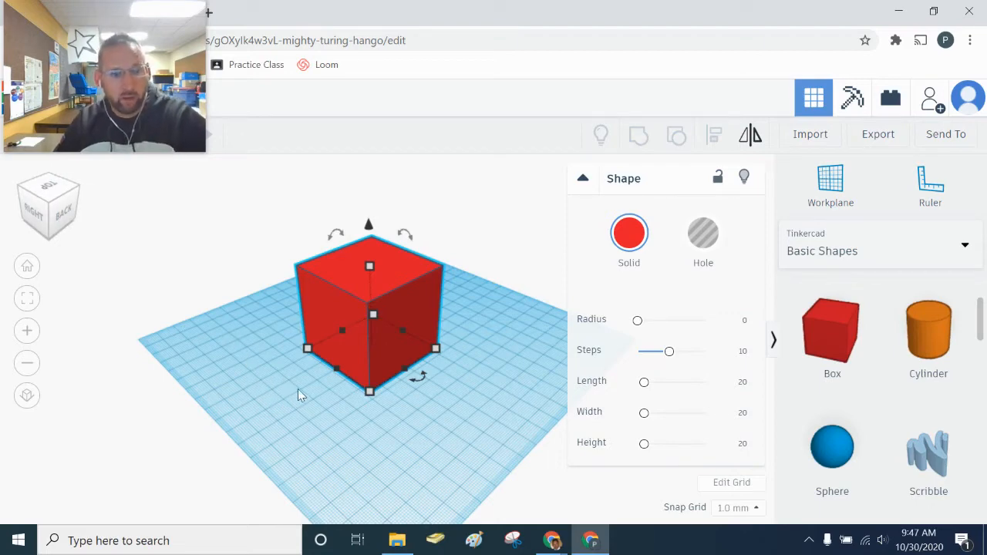
pyautogui.moveTo(297, 388); pyautogui.dragTo(348, 450, button='right')
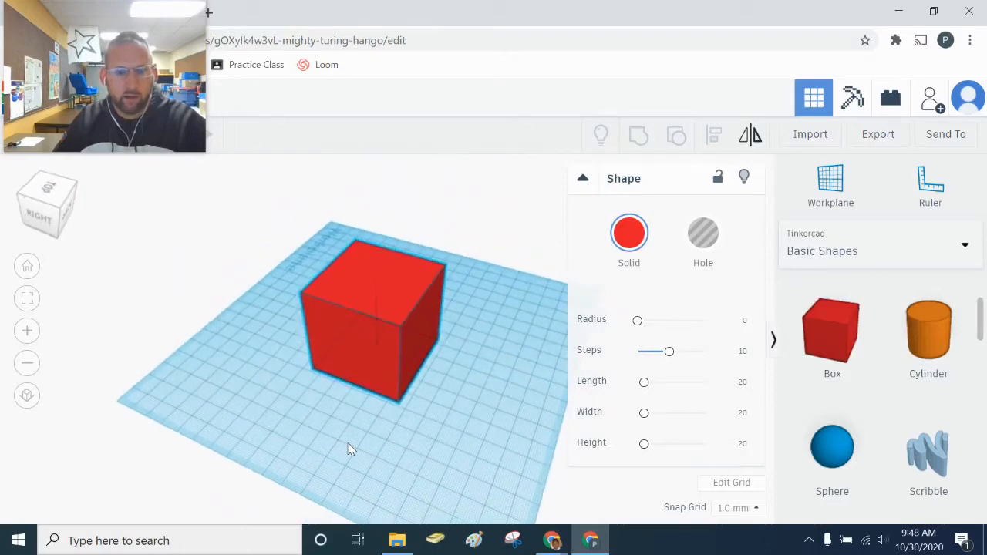
pyautogui.click(455, 415)
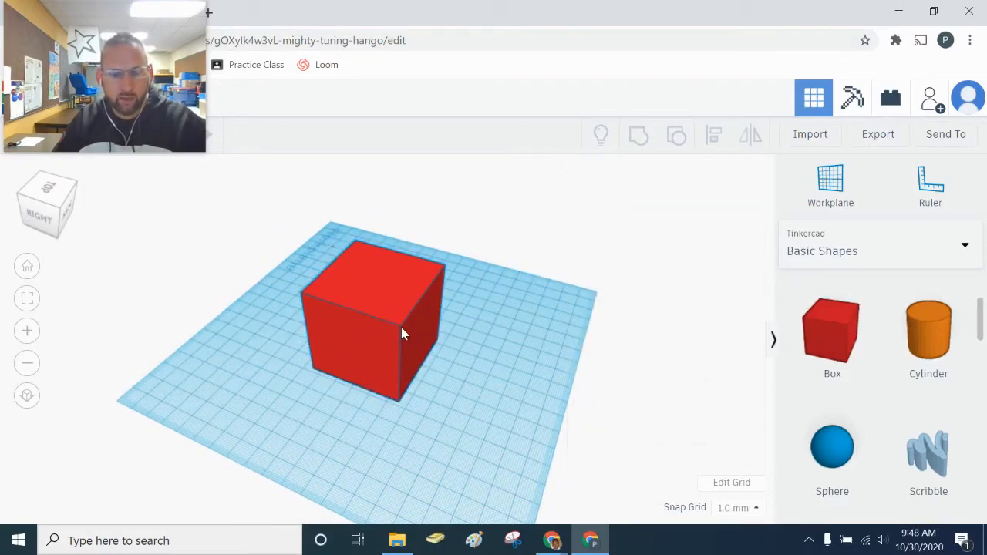
pyautogui.moveTo(428, 378)
pyautogui.mouseDown(button='right')
pyautogui.moveTo(398, 414)
pyautogui.moveTo(406, 429)
pyautogui.moveTo(393, 424)
pyautogui.moveTo(390, 400)
pyautogui.moveTo(435, 395)
pyautogui.mouseUp(button='right')
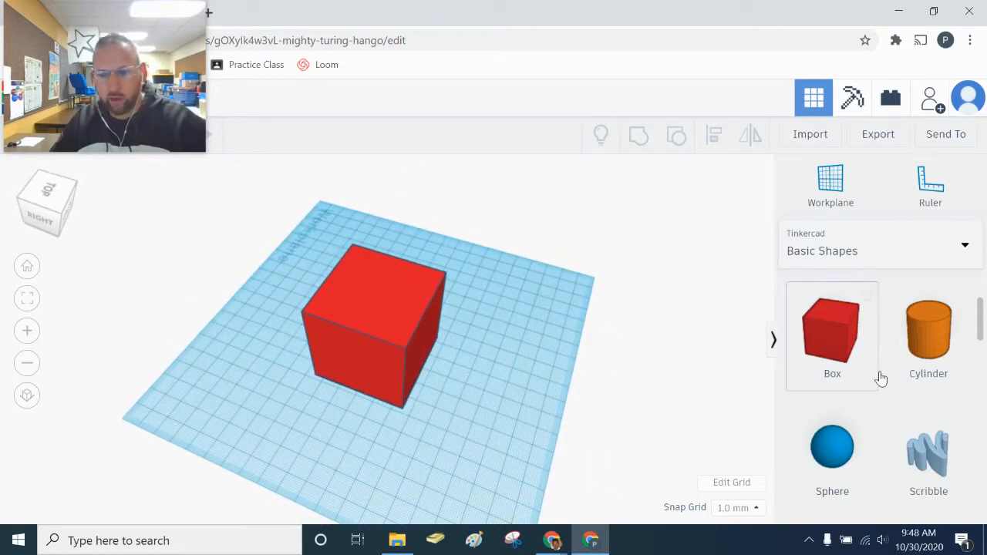
# - Add a flat green roof box to the workplane and enlarge its footprint
pyautogui.scroll(-3, 881, 377)
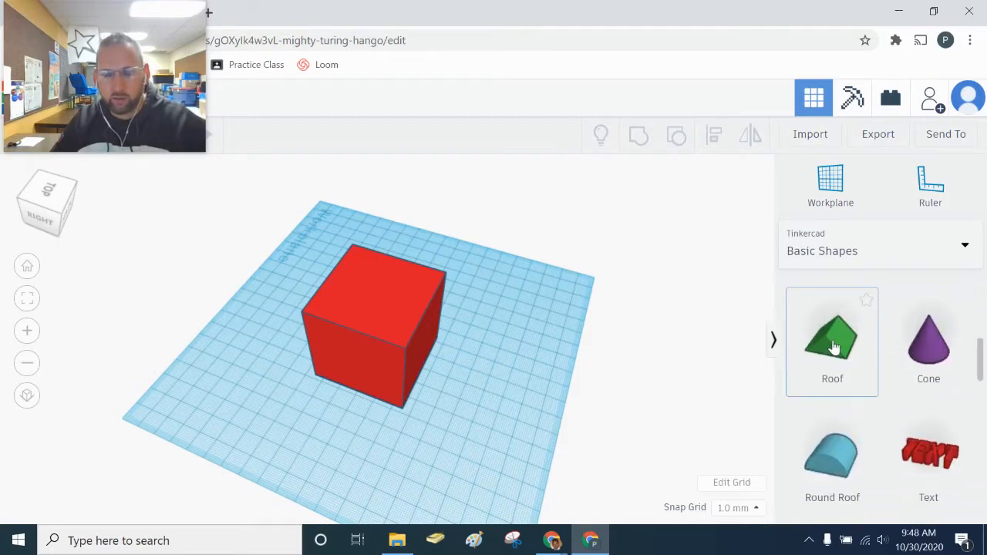
pyautogui.moveTo(825, 344); pyautogui.dragTo(498, 397)
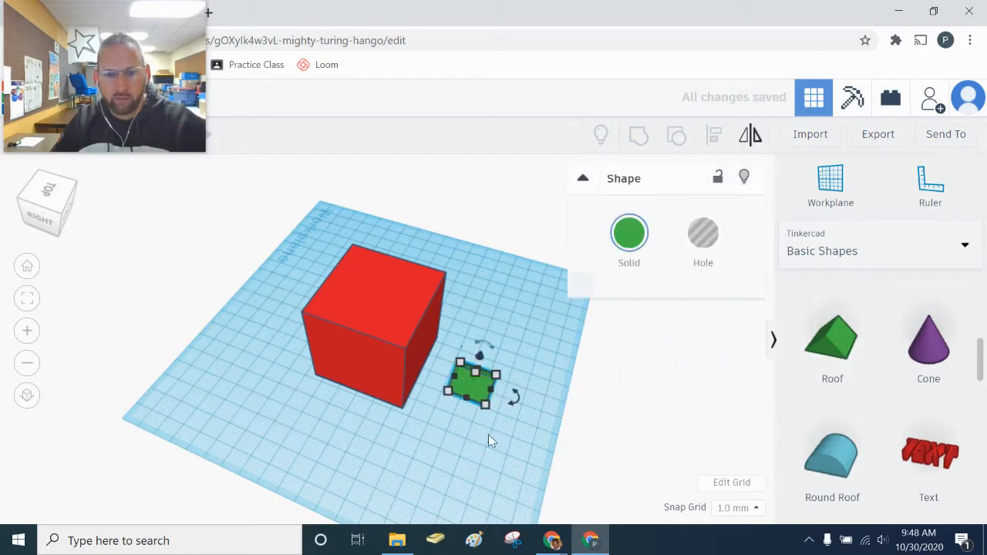
pyautogui.moveTo(489, 438); pyautogui.dragTo(384, 426, button='right')
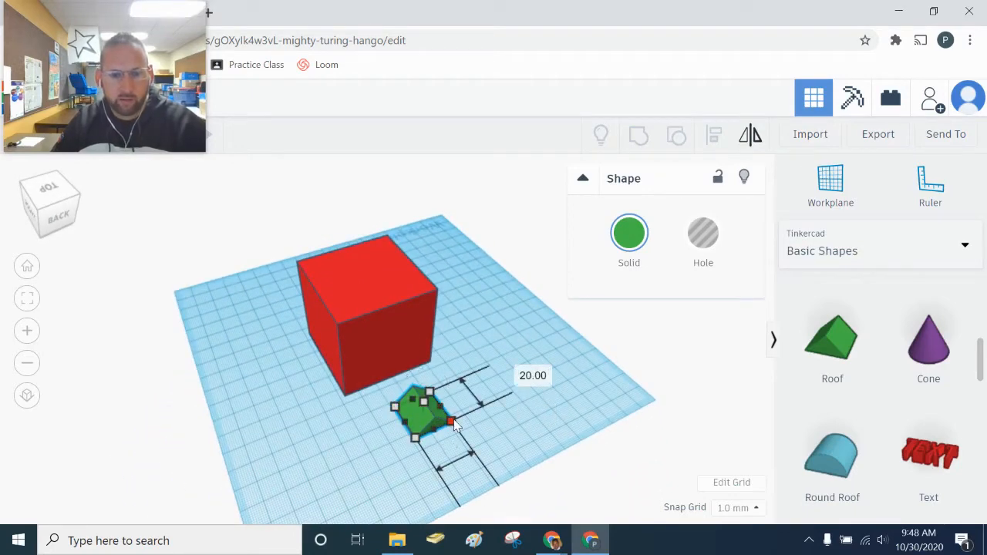
pyautogui.moveTo(453, 422); pyautogui.dragTo(562, 452)
# - Even the green roof's footprint to 55 by 55 and move it beside the red box
pyautogui.click(626, 460)
pyautogui.moveTo(626, 461); pyautogui.dragTo(260, 376, button='right')
pyautogui.click(260, 376)
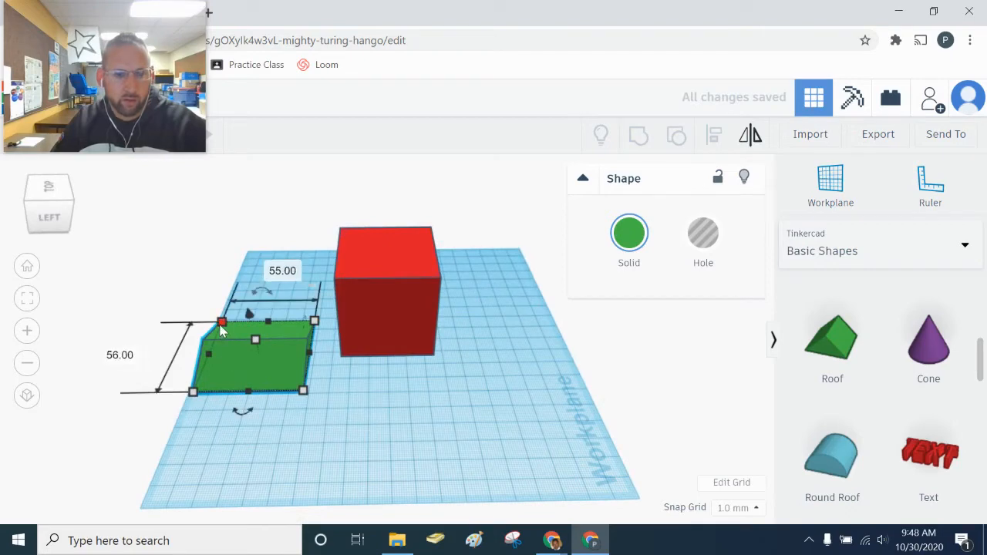
pyautogui.moveTo(220, 321); pyautogui.dragTo(222, 326)
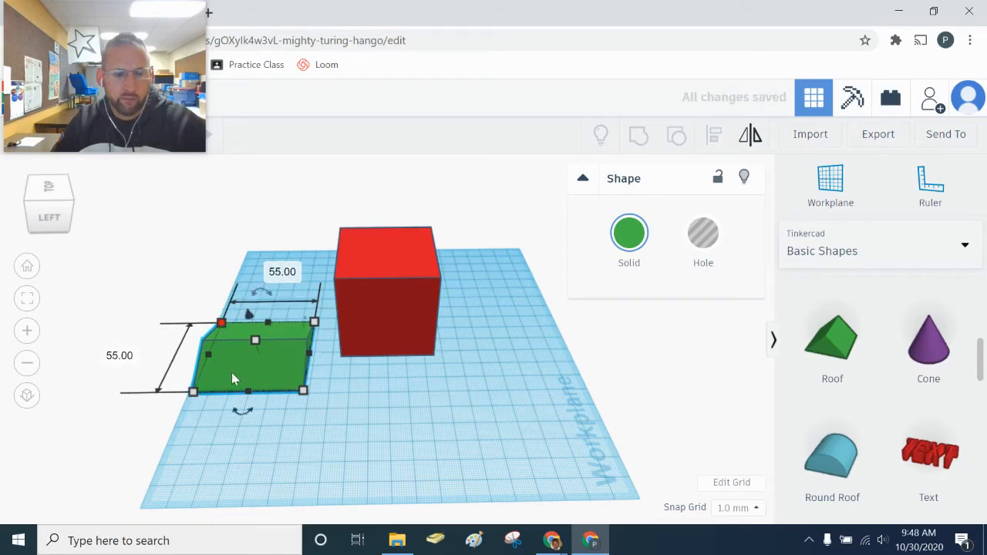
pyautogui.moveTo(251, 358); pyautogui.dragTo(389, 405)
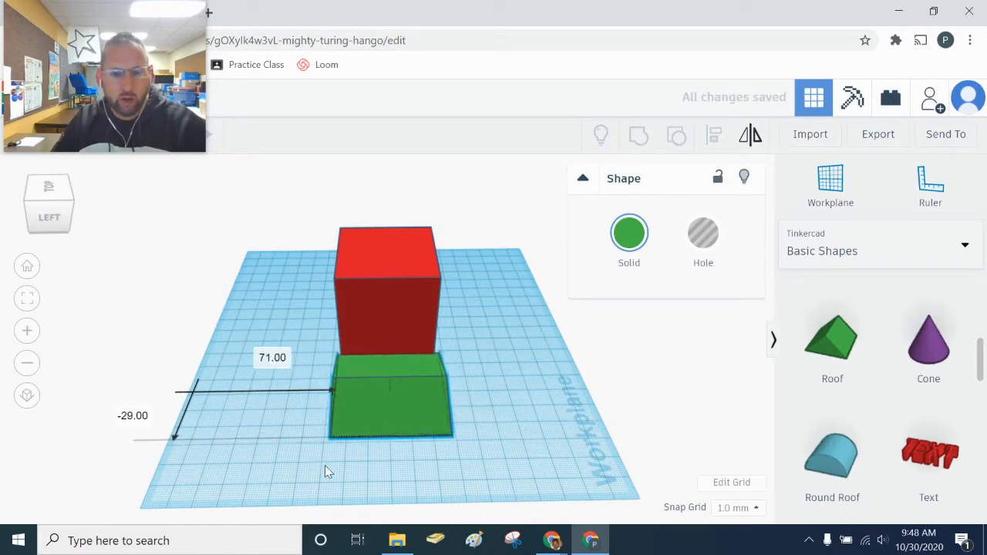
# - Lift the green roof to about 51 above the workplane, level with the box top
pyautogui.moveTo(325, 465); pyautogui.dragTo(486, 402, button='right')
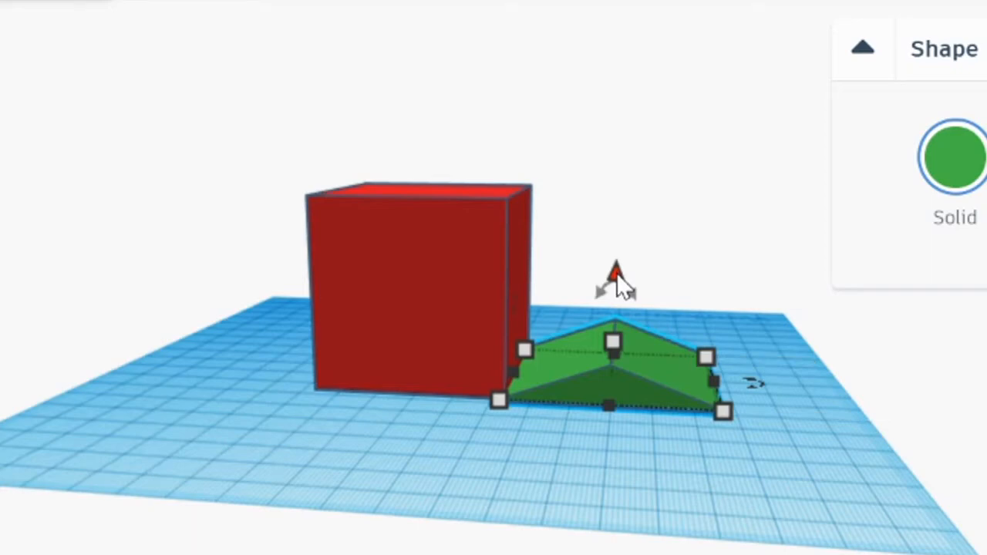
pyautogui.moveTo(620, 279); pyautogui.dragTo(622, 177)
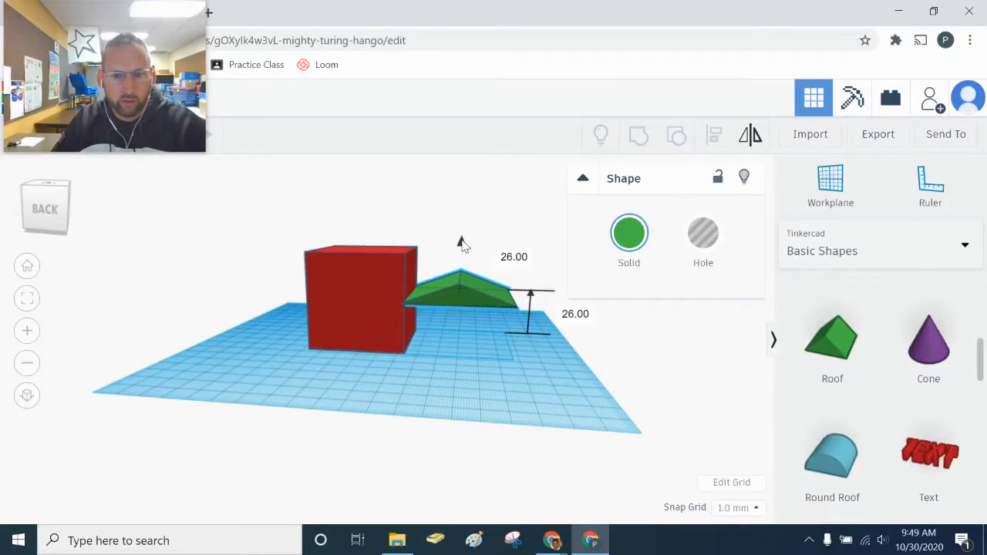
pyautogui.moveTo(461, 243); pyautogui.dragTo(466, 195)
pyautogui.moveTo(458, 243); pyautogui.dragTo(347, 242)
# - Centre the roof over the red cube and enlarge it to 57 by 61 to overhang
pyautogui.moveTo(275, 322); pyautogui.dragTo(300, 399, button='right')
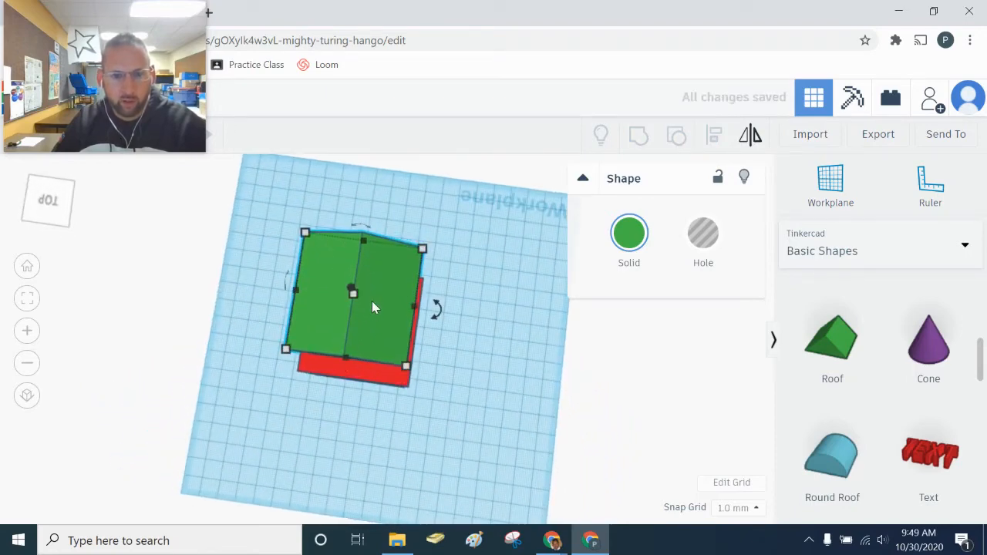
pyautogui.moveTo(371, 306); pyautogui.dragTo(377, 330)
pyautogui.moveTo(321, 402); pyautogui.dragTo(450, 353, button='right')
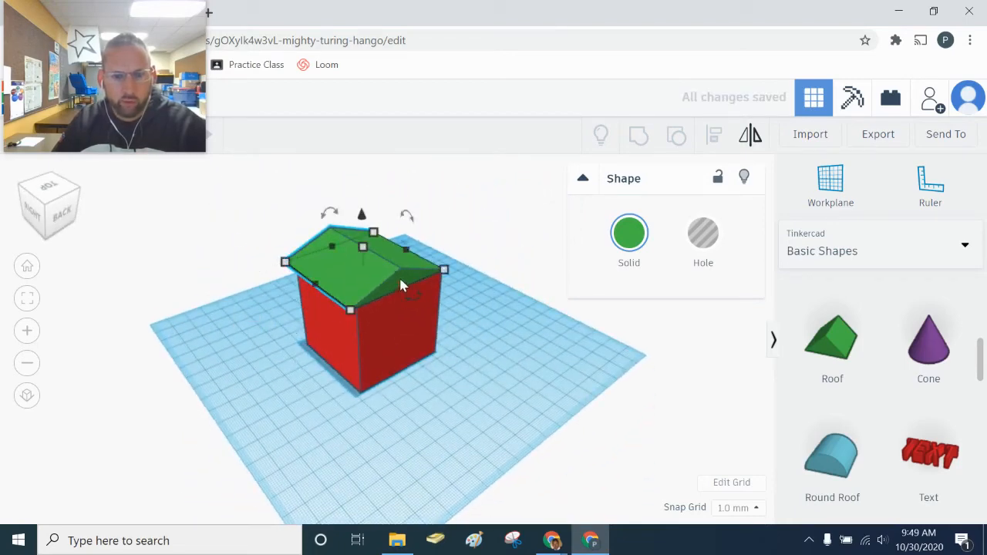
pyautogui.moveTo(399, 275); pyautogui.dragTo(403, 275, button='right')
pyautogui.moveTo(404, 283); pyautogui.dragTo(404, 283)
pyautogui.moveTo(432, 370); pyautogui.dragTo(365, 338, button='right')
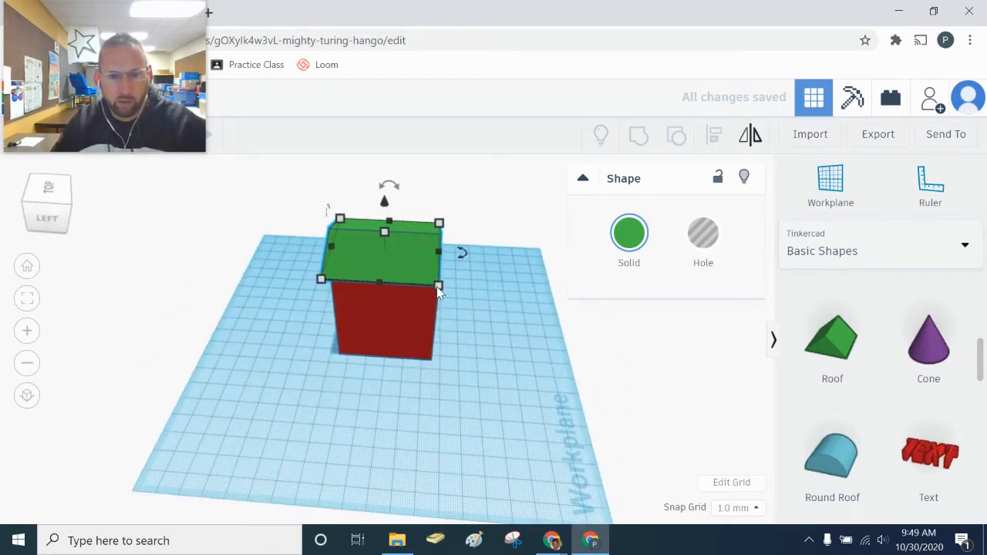
pyautogui.moveTo(438, 290); pyautogui.dragTo(449, 302)
pyautogui.moveTo(363, 403); pyautogui.dragTo(703, 391, button='right')
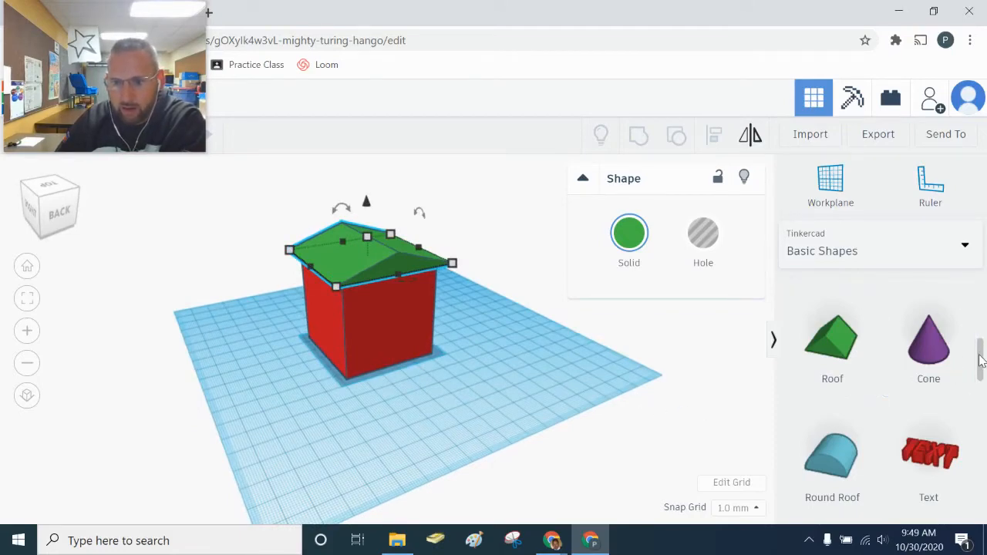
# - Drop a 20 mm red Box onto the workplane in front of the house
pyautogui.moveTo(981, 360); pyautogui.dragTo(981, 299)
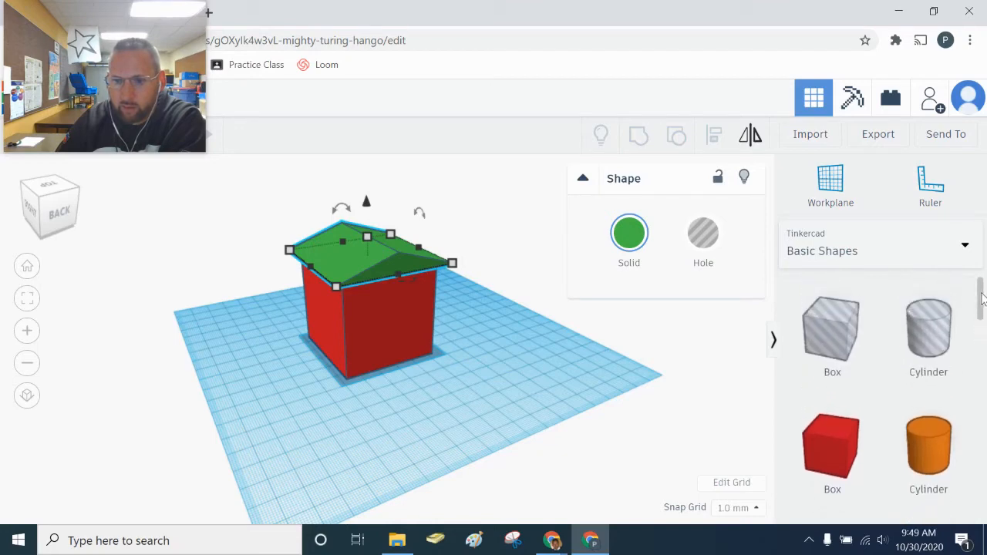
pyautogui.moveTo(846, 443); pyautogui.dragTo(410, 387)
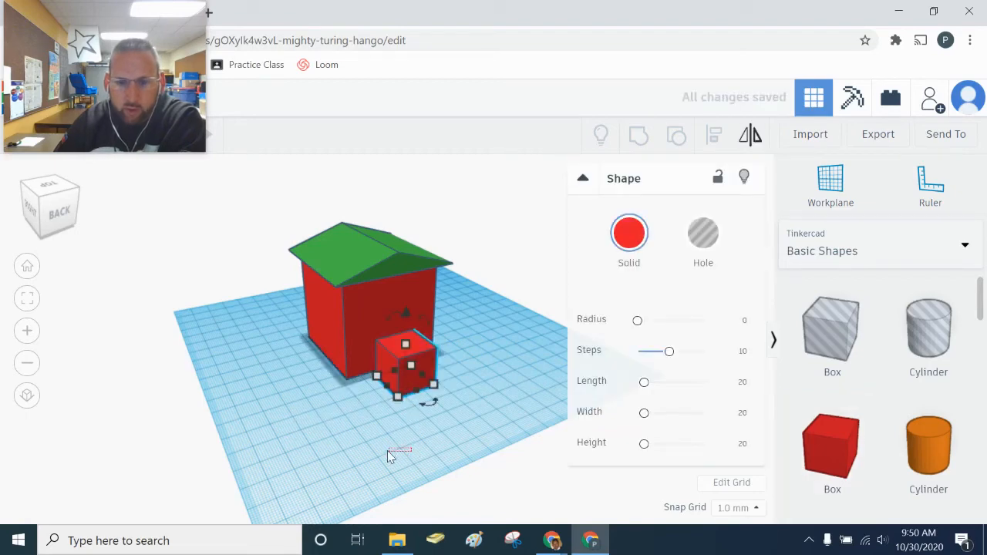
pyautogui.click(827, 331)
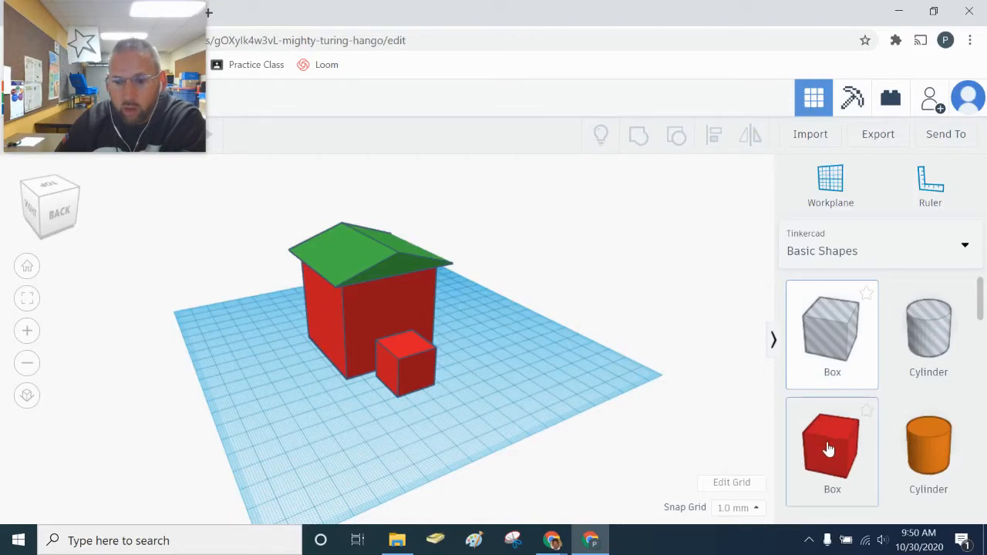
# - Delete the accidentally added cylinder and reselect the small red box
pyautogui.moveTo(823, 449); pyautogui.dragTo(845, 480)
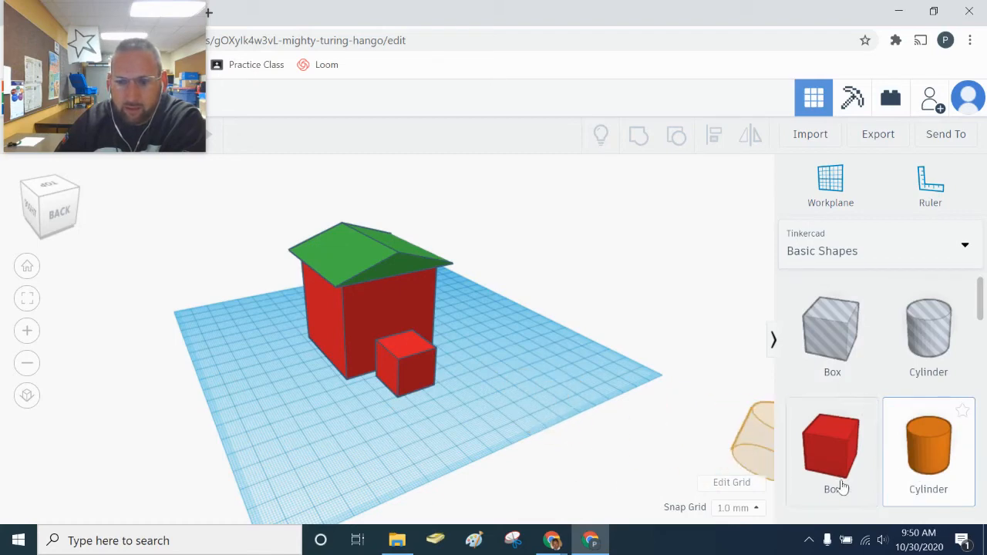
pyautogui.moveTo(776, 484); pyautogui.dragTo(748, 422)
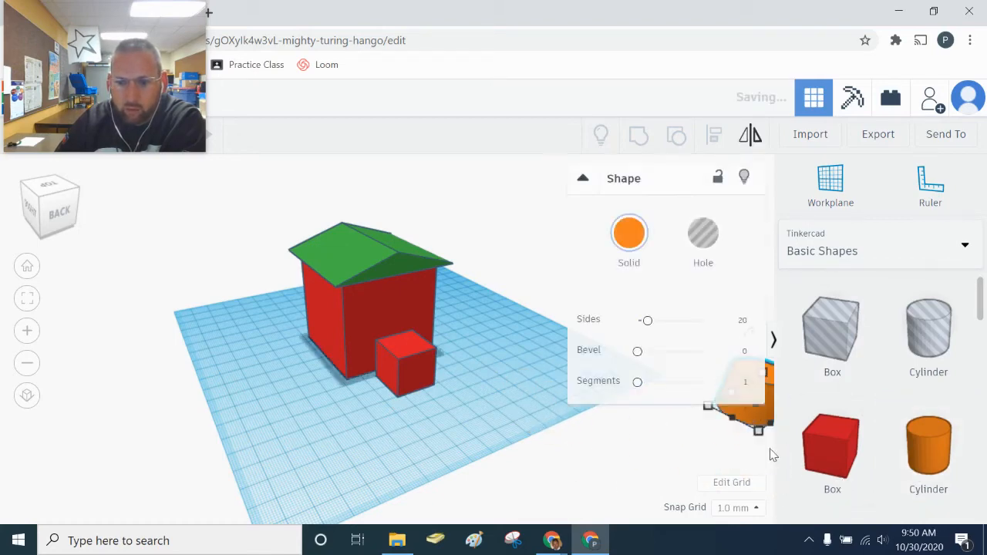
pyautogui.click(653, 443)
pyautogui.click(747, 401)
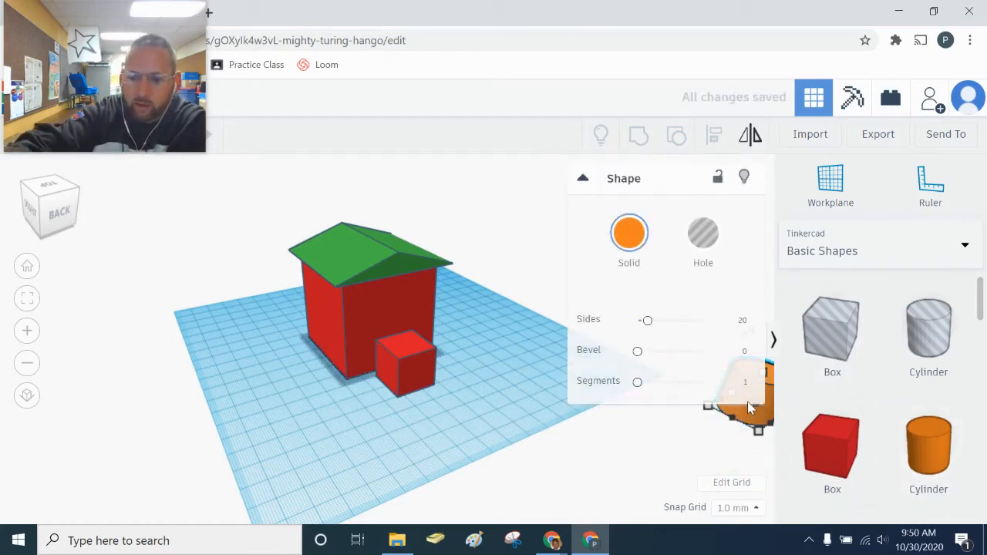
pyautogui.press('Delete')
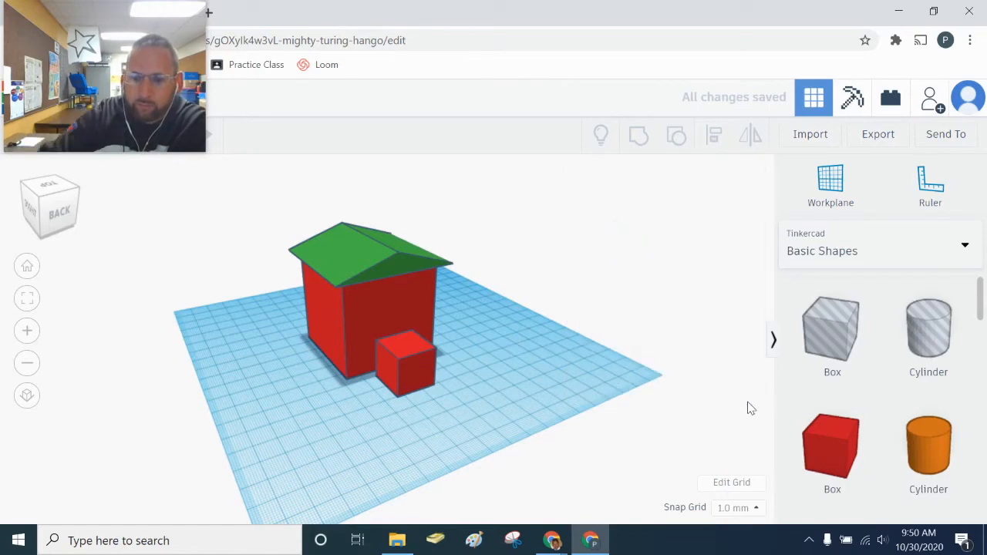
pyautogui.click(415, 376)
# - Push the small red box into the base of the house's front wall
pyautogui.moveTo(370, 437); pyautogui.dragTo(337, 385, button='right')
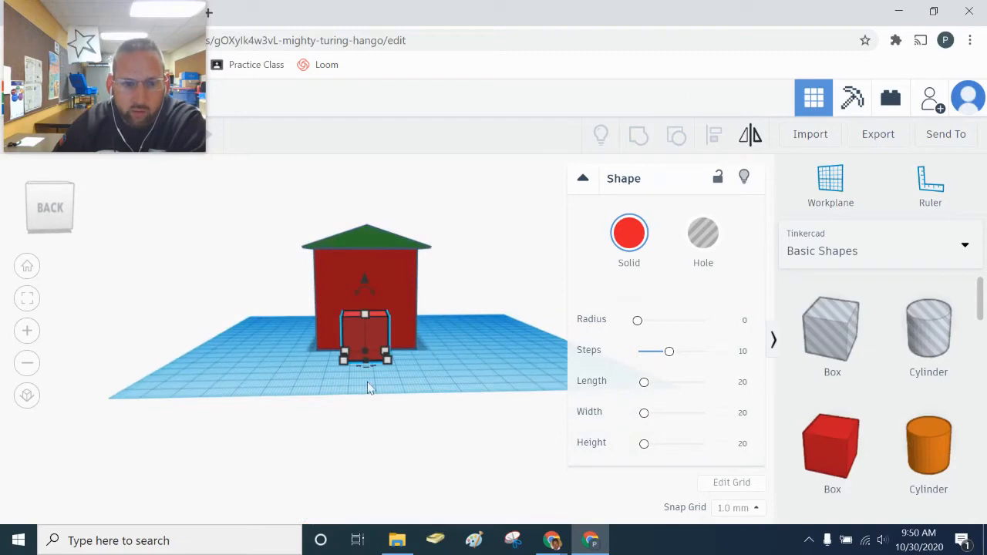
pyautogui.click(26, 333)
pyautogui.click(27, 332)
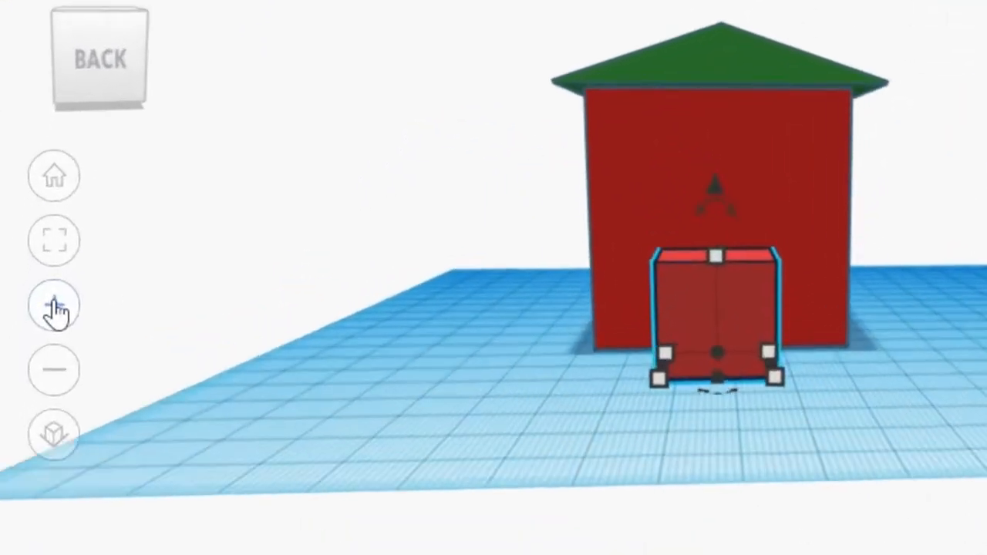
pyautogui.click(27, 333)
pyautogui.click(27, 332)
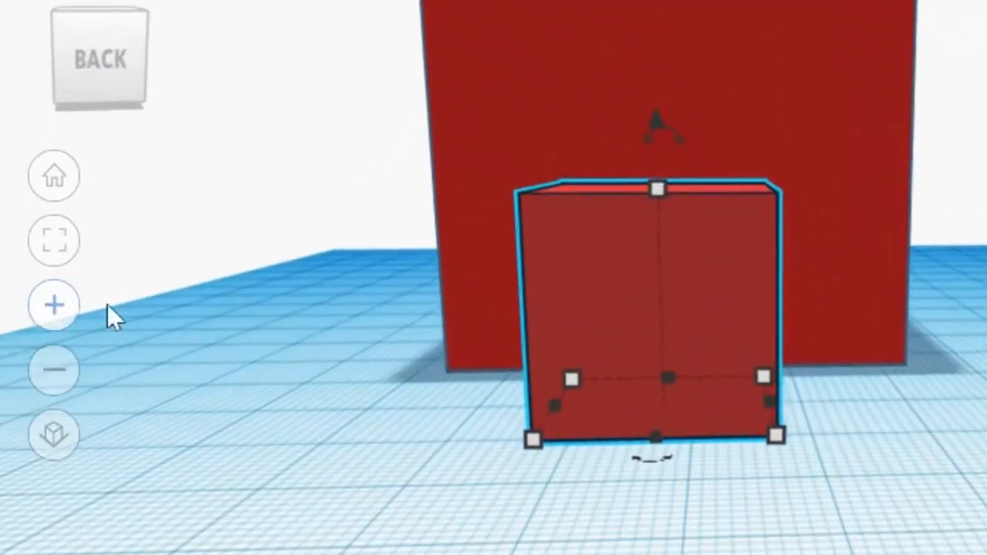
pyautogui.scroll(-5, 498, 408)
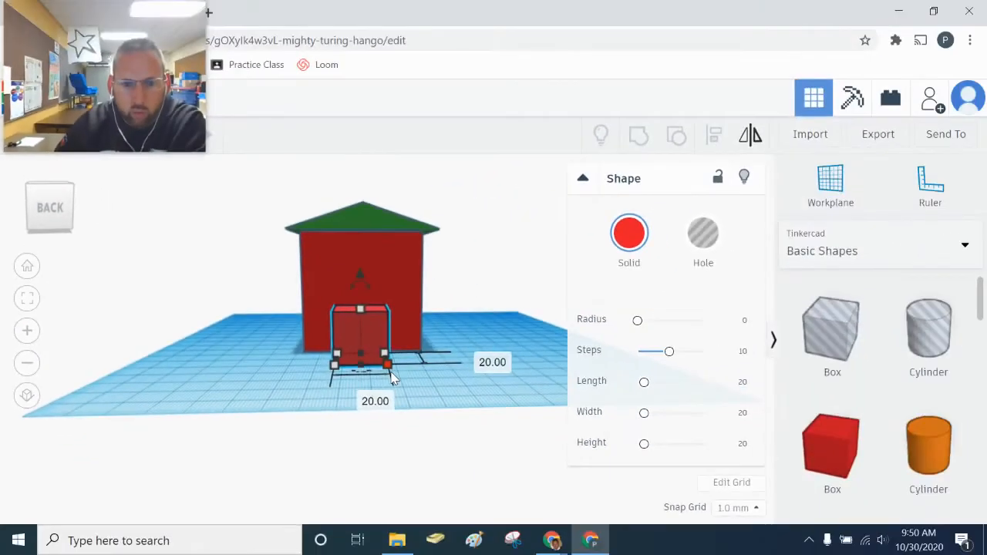
pyautogui.scroll(5, 573, 417)
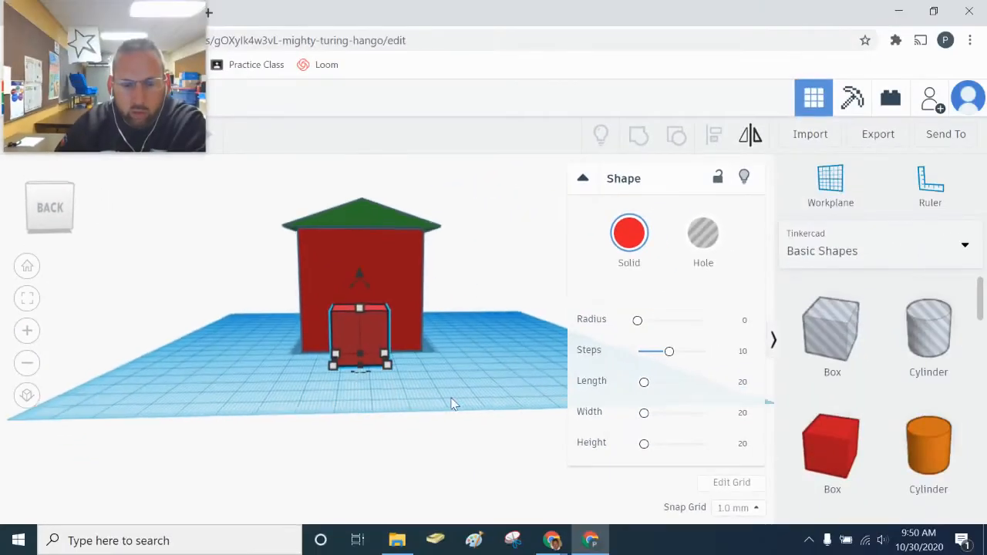
pyautogui.moveTo(357, 306)
pyautogui.mouseDown()
pyautogui.moveTo(374, 295)
pyautogui.moveTo(347, 297)
pyautogui.moveTo(368, 293)
pyautogui.mouseUp()
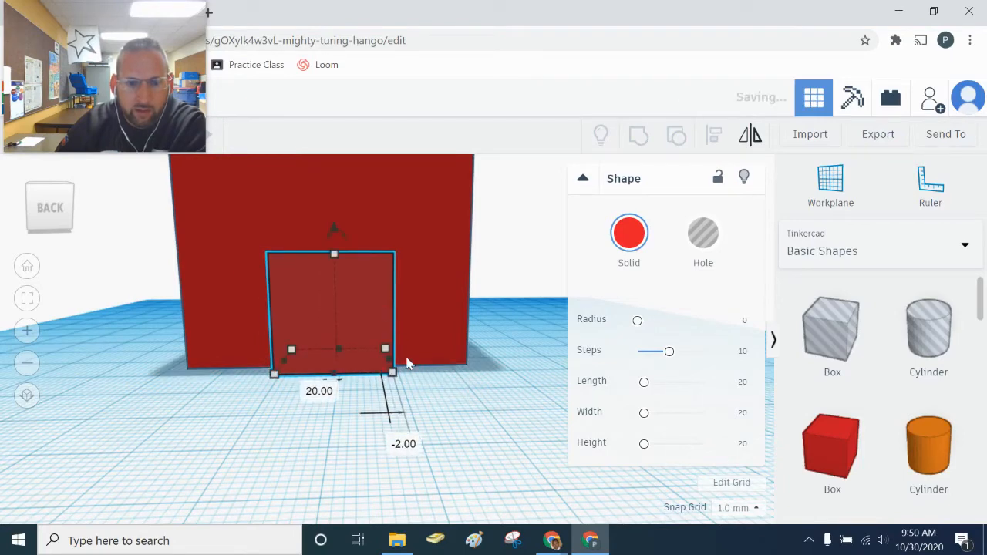
# - Make the box a thin door hole 9 deep, then marquee-select it with the house
pyautogui.moveTo(419, 423); pyautogui.dragTo(342, 429, button='right')
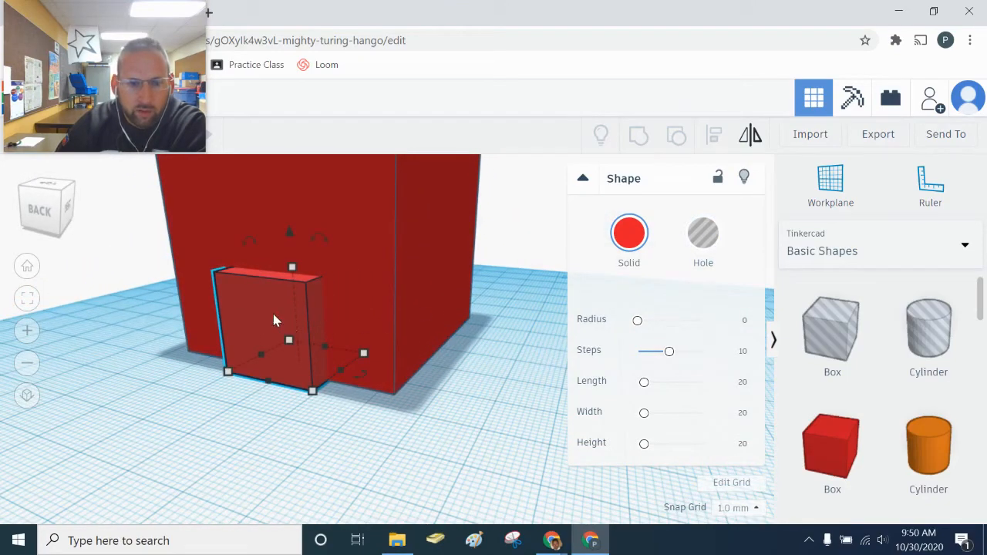
pyautogui.click(702, 235)
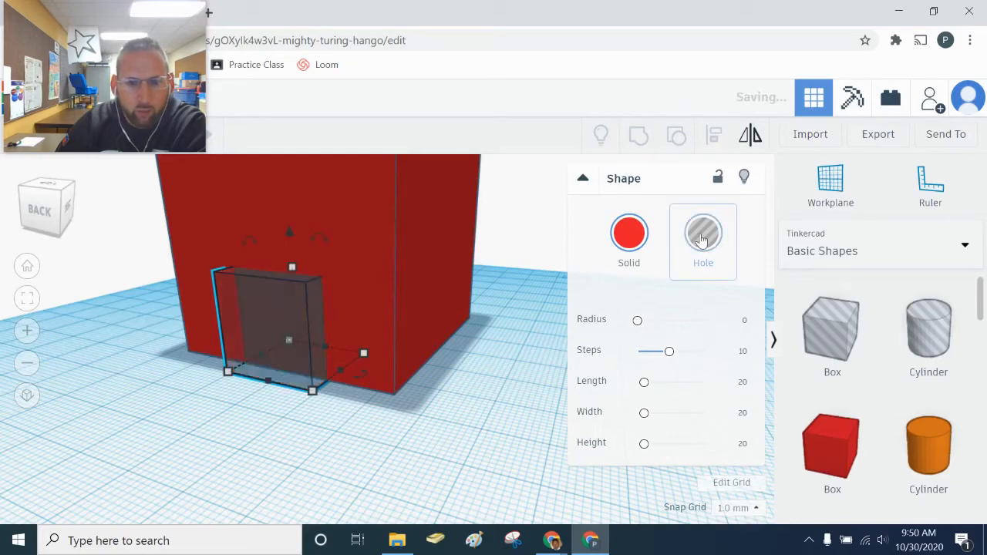
pyautogui.moveTo(254, 430); pyautogui.dragTo(213, 460, button='right')
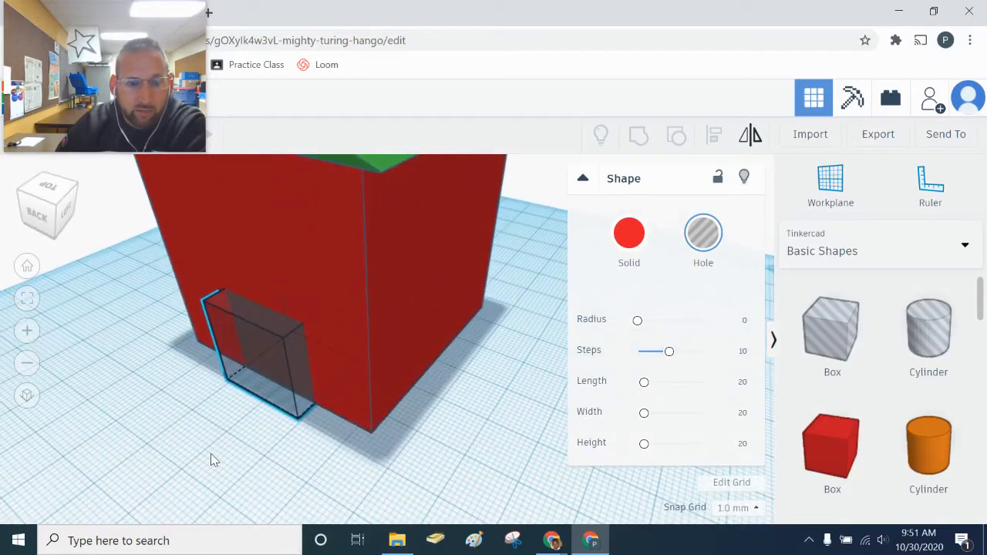
pyautogui.moveTo(357, 361); pyautogui.dragTo(319, 411)
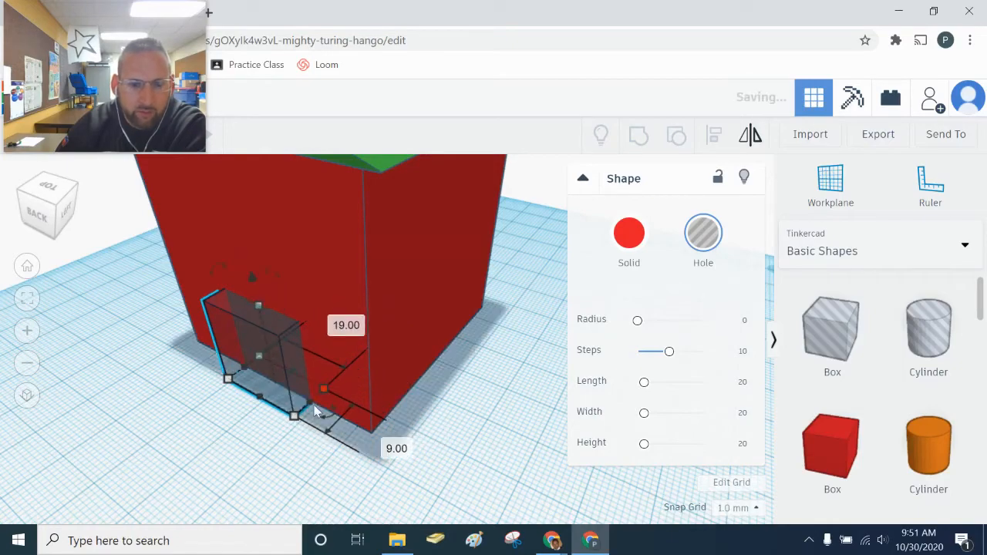
pyautogui.moveTo(319, 412); pyautogui.dragTo(238, 434, button='right')
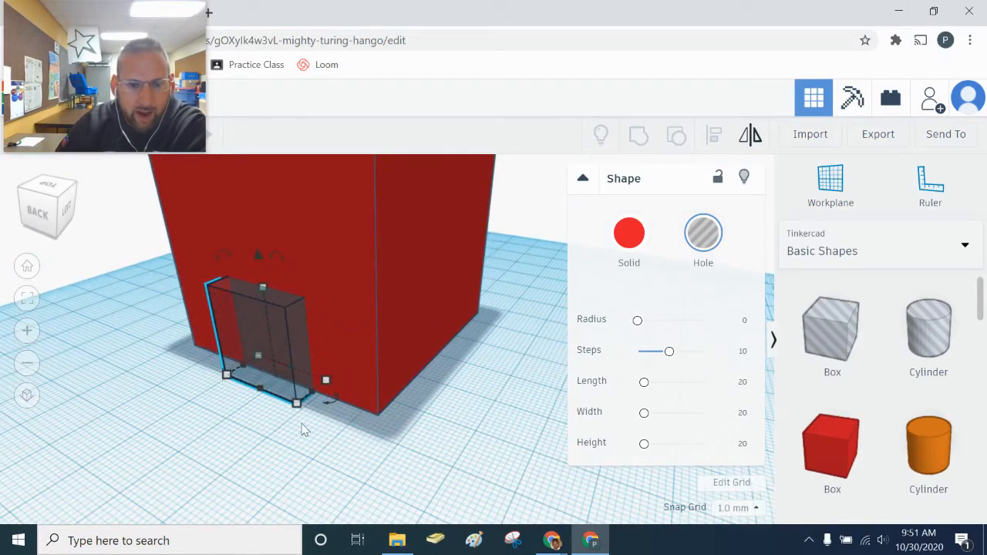
pyautogui.click(347, 435)
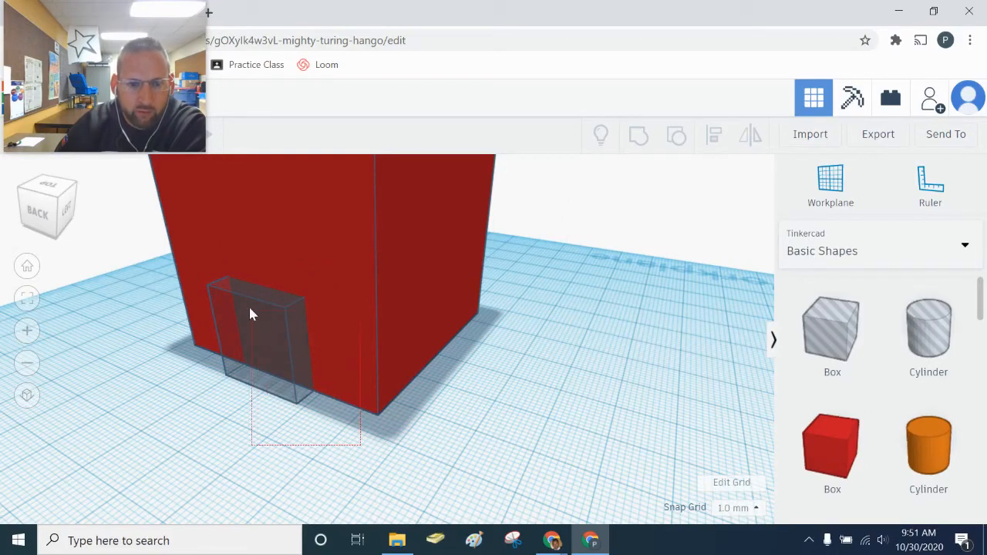
pyautogui.moveTo(171, 246); pyautogui.dragTo(169, 245)
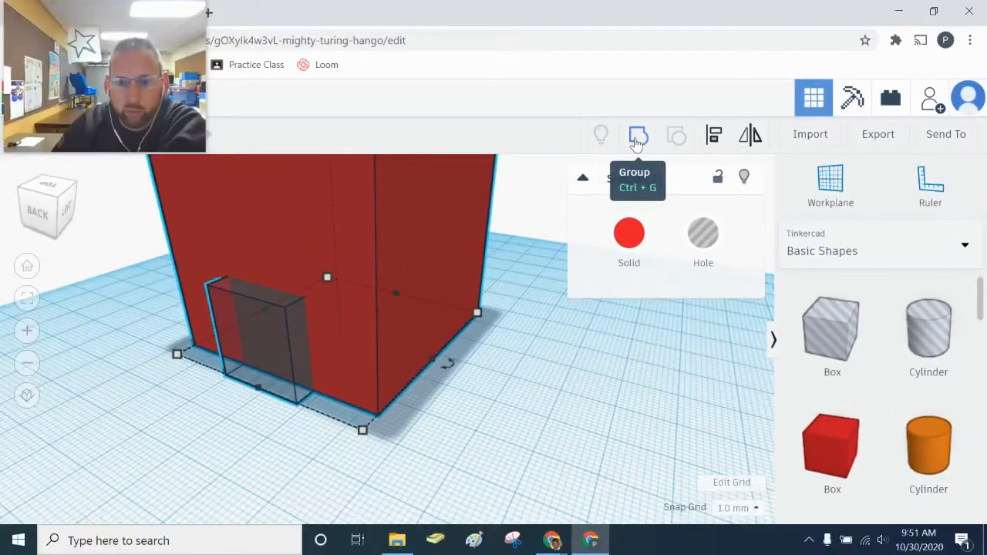
# - Group the house box with the door hole to cut the doorway, then inspect it
pyautogui.click(402, 153)
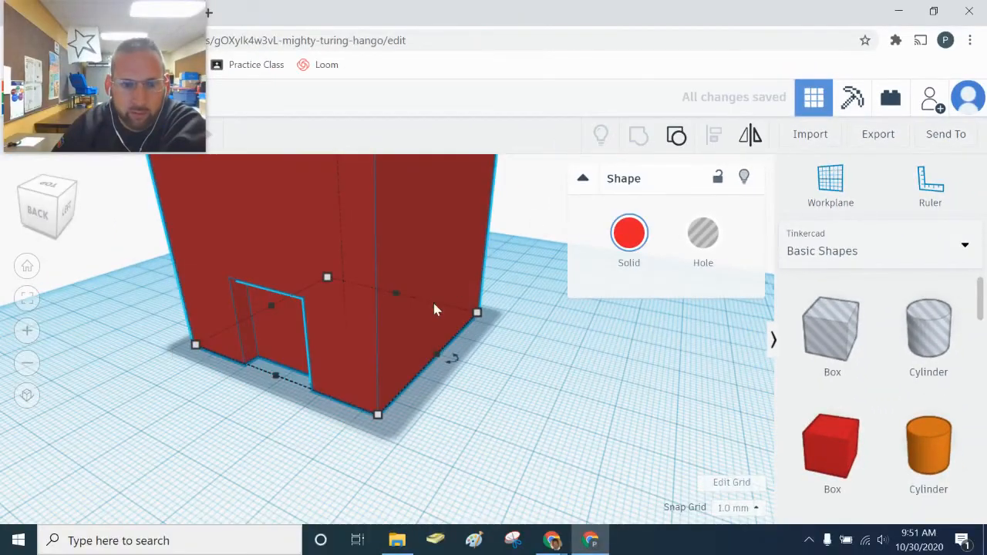
pyautogui.moveTo(264, 399); pyautogui.dragTo(280, 379, button='right')
pyautogui.scroll(3, 281, 379)
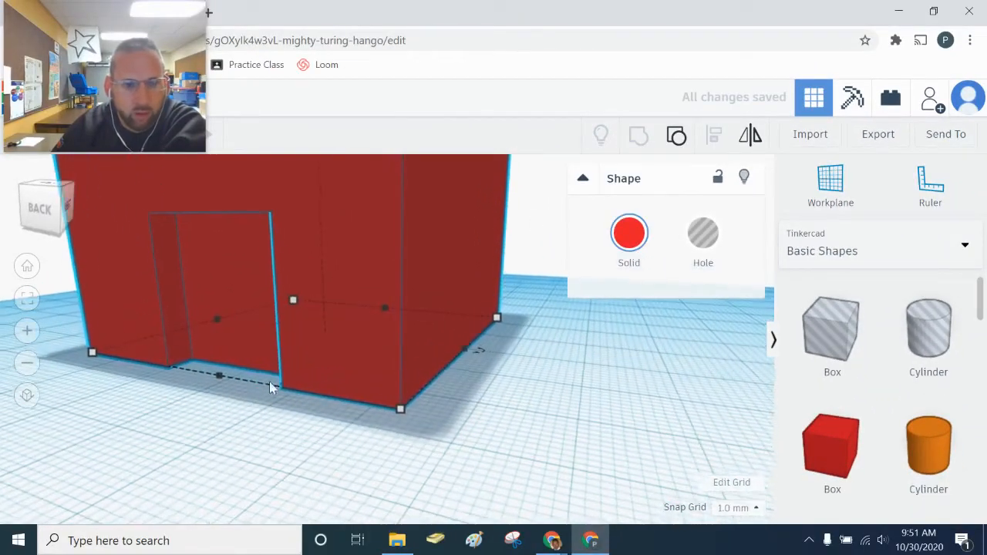
pyautogui.moveTo(205, 398); pyautogui.dragTo(332, 430, button='right')
pyautogui.scroll(-5, 339, 436)
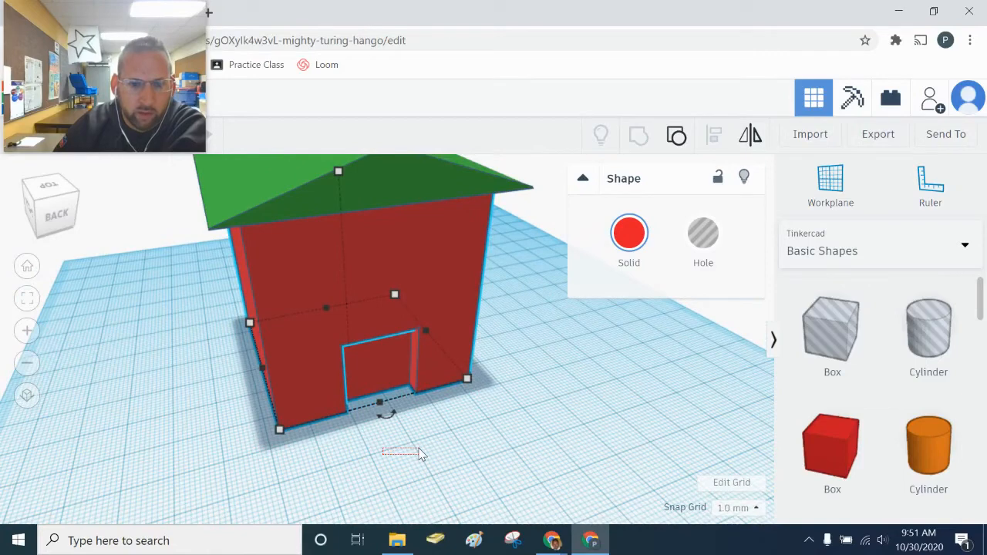
pyautogui.moveTo(418, 453); pyautogui.dragTo(420, 455)
# - Add a hole cylinder beside the house and stretch it much taller
pyautogui.moveTo(933, 332); pyautogui.dragTo(524, 447)
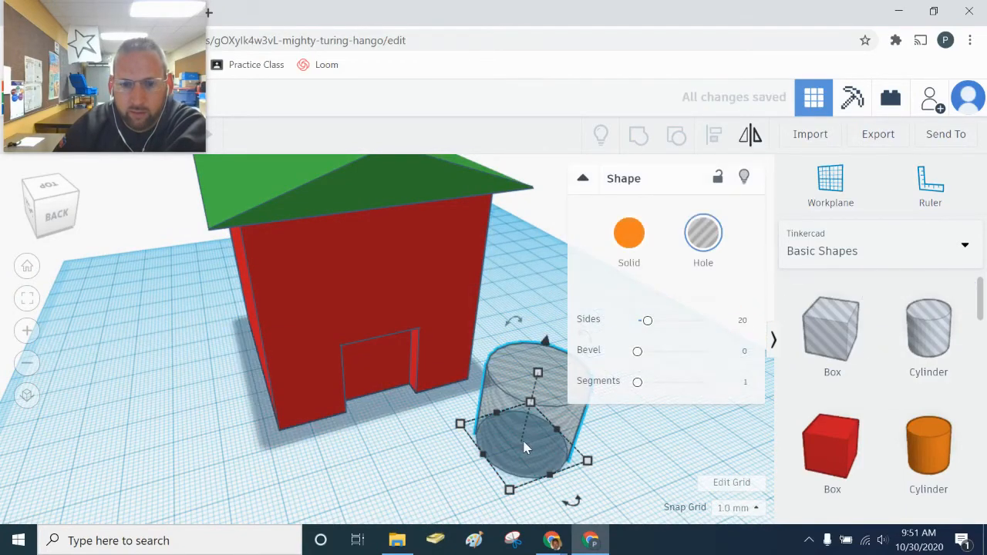
pyautogui.moveTo(539, 373); pyautogui.dragTo(540, 245)
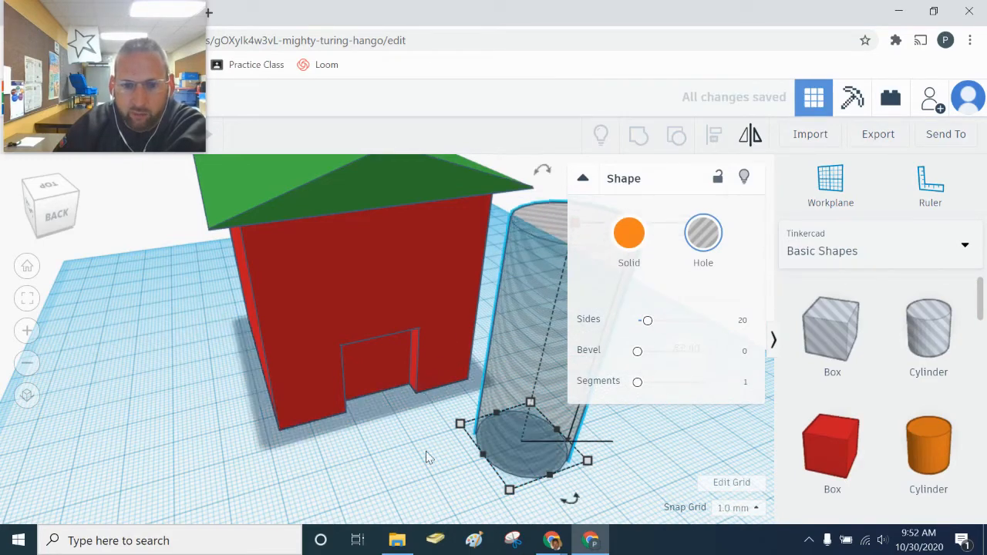
pyautogui.moveTo(429, 456); pyautogui.dragTo(343, 455, button='right')
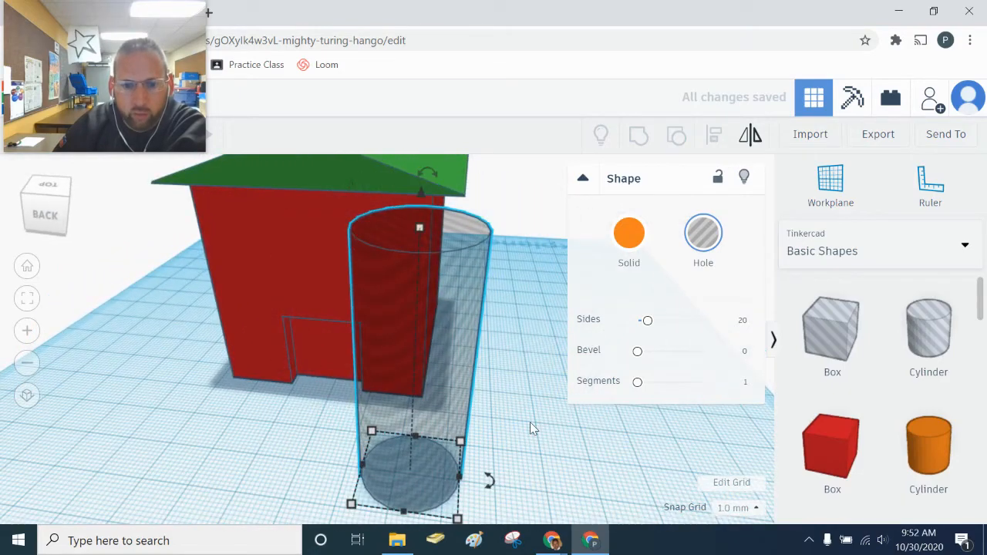
pyautogui.moveTo(530, 422); pyautogui.dragTo(391, 441, button='right')
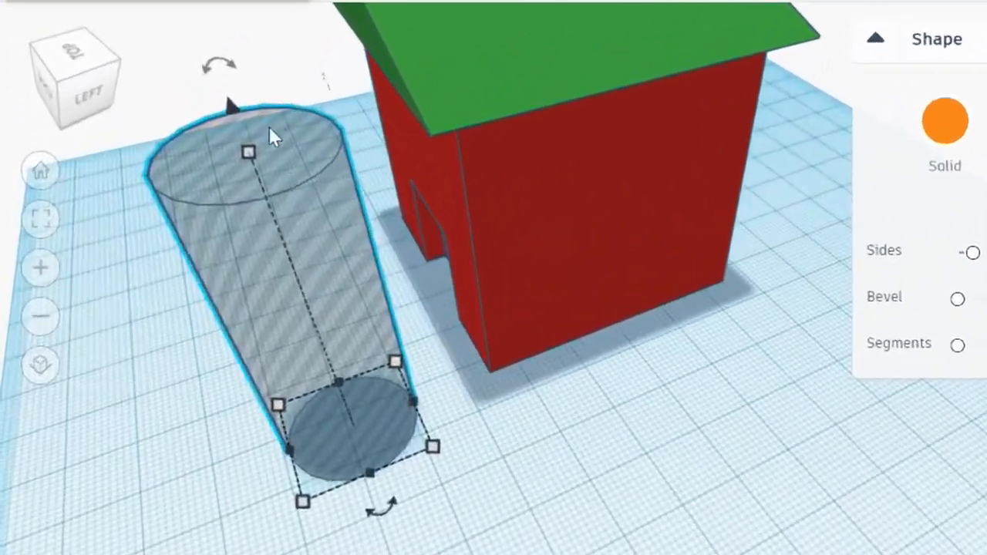
# - Rotate the hole cylinder -90° onto its side, set it into the wall, raised to 28
pyautogui.moveTo(155, 201)
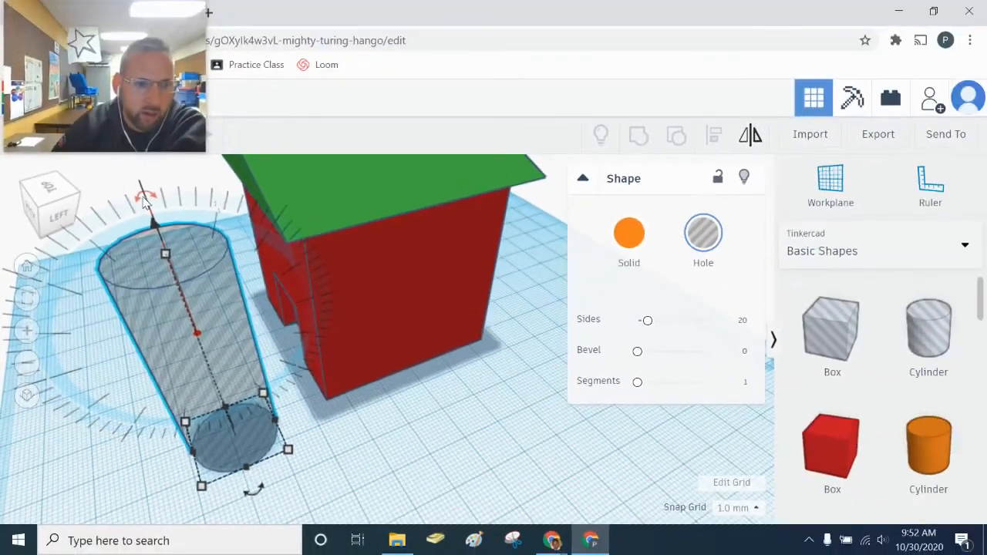
pyautogui.moveTo(225, 69); pyautogui.dragTo(235, 74)
pyautogui.moveTo(155, 200); pyautogui.dragTo(309, 285)
pyautogui.moveTo(311, 447); pyautogui.dragTo(497, 430, button='right')
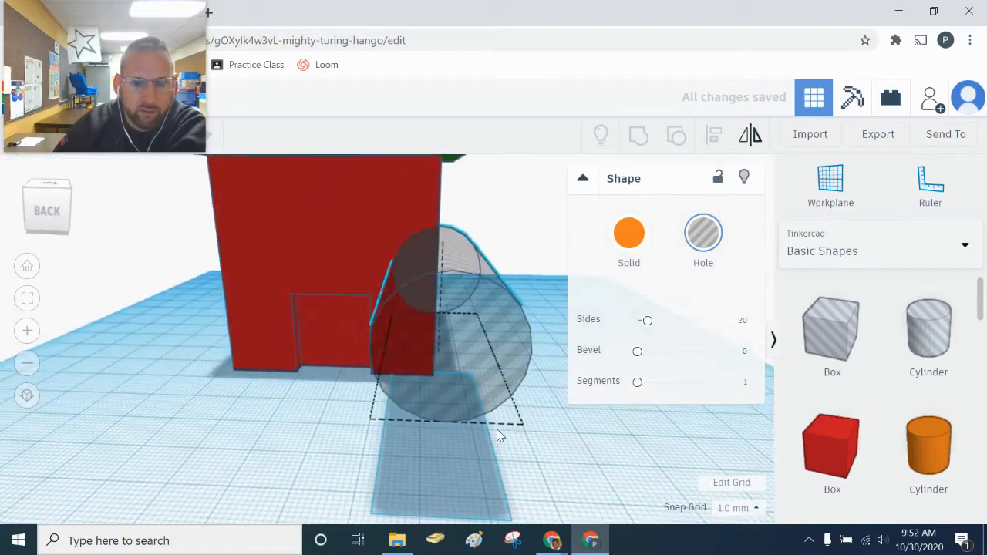
pyautogui.moveTo(459, 337); pyautogui.dragTo(322, 270)
pyautogui.moveTo(322, 263)
pyautogui.mouseDown()
pyautogui.moveTo(319, 251)
pyautogui.moveTo(319, 267)
pyautogui.mouseUp()
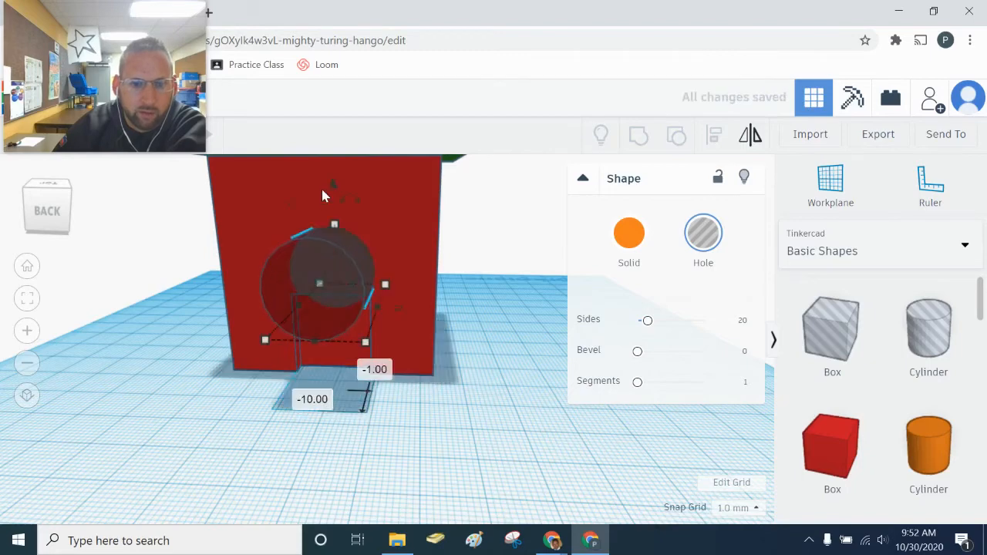
pyautogui.moveTo(337, 190); pyautogui.dragTo(347, 130)
pyautogui.click(361, 465)
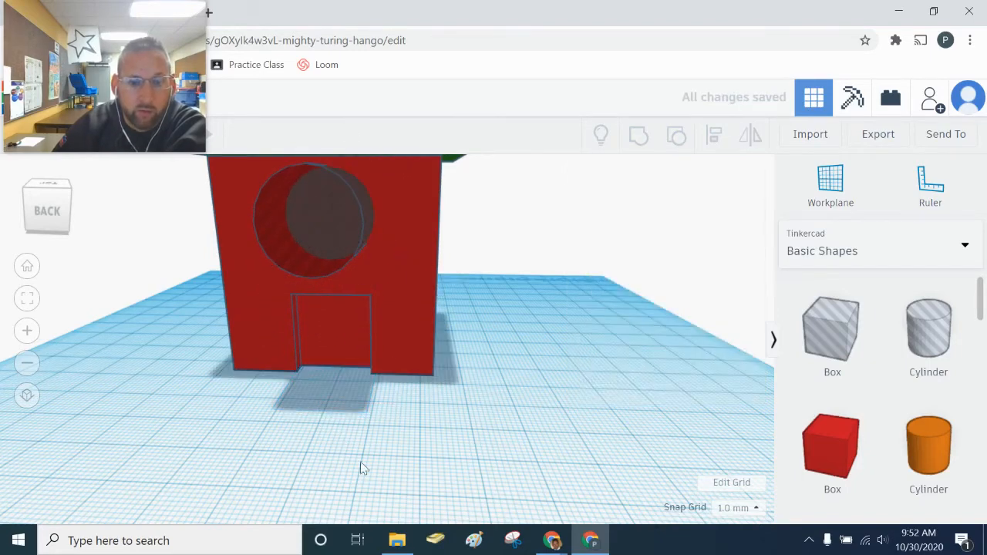
pyautogui.moveTo(361, 465); pyautogui.dragTo(245, 213, button='right')
# - Lengthen the hole cylinder to 87 so it passes through the house
pyautogui.click(244, 205)
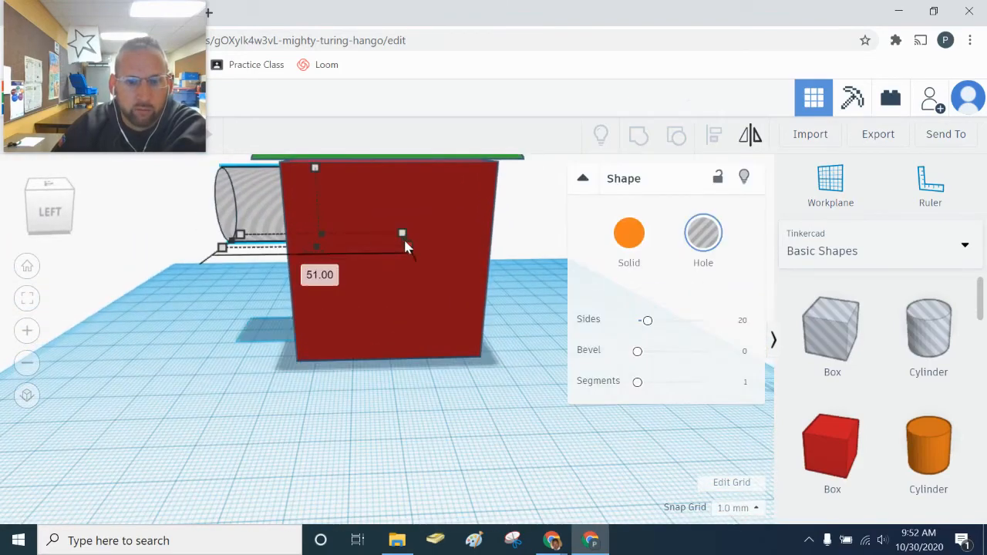
pyautogui.moveTo(413, 251); pyautogui.dragTo(547, 256)
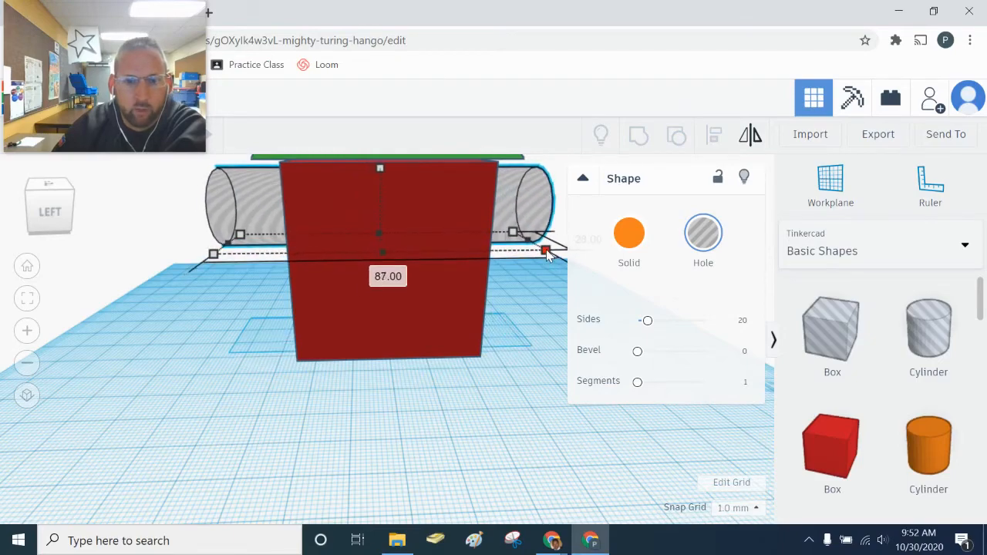
pyautogui.moveTo(223, 396); pyautogui.dragTo(368, 442)
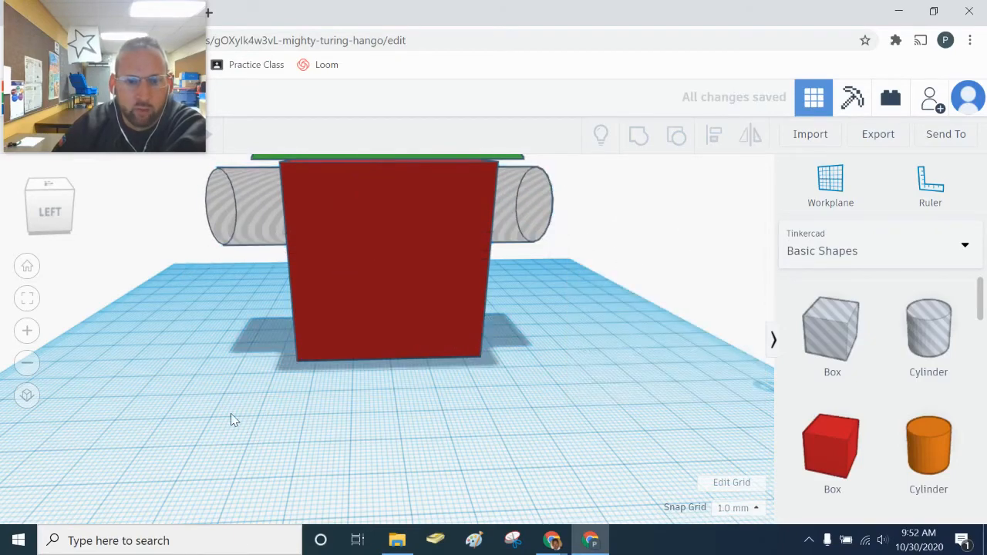
pyautogui.moveTo(231, 413); pyautogui.dragTo(383, 255, button='right')
# - Nudge the round hole into place above the door and select it with the house
pyautogui.click(359, 228)
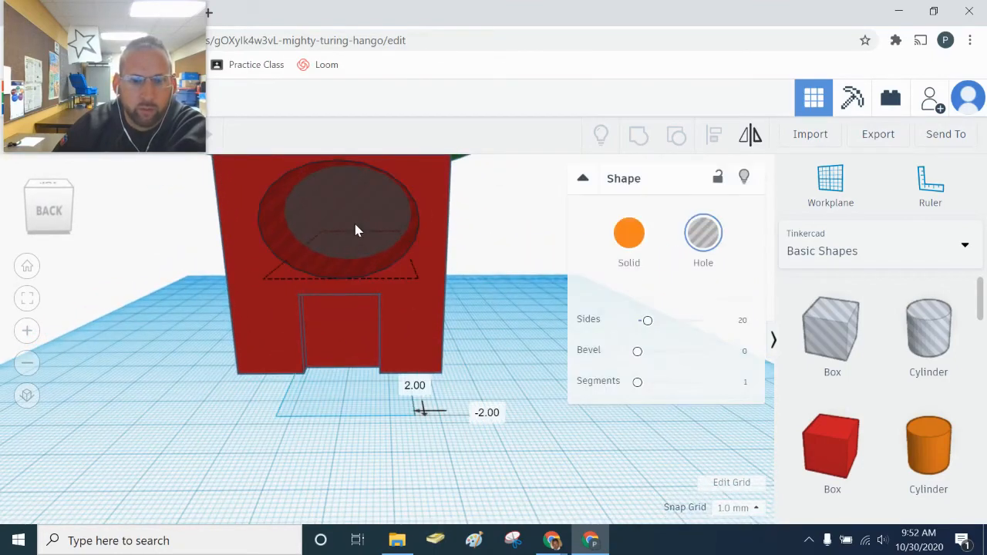
pyautogui.moveTo(356, 225); pyautogui.dragTo(352, 224)
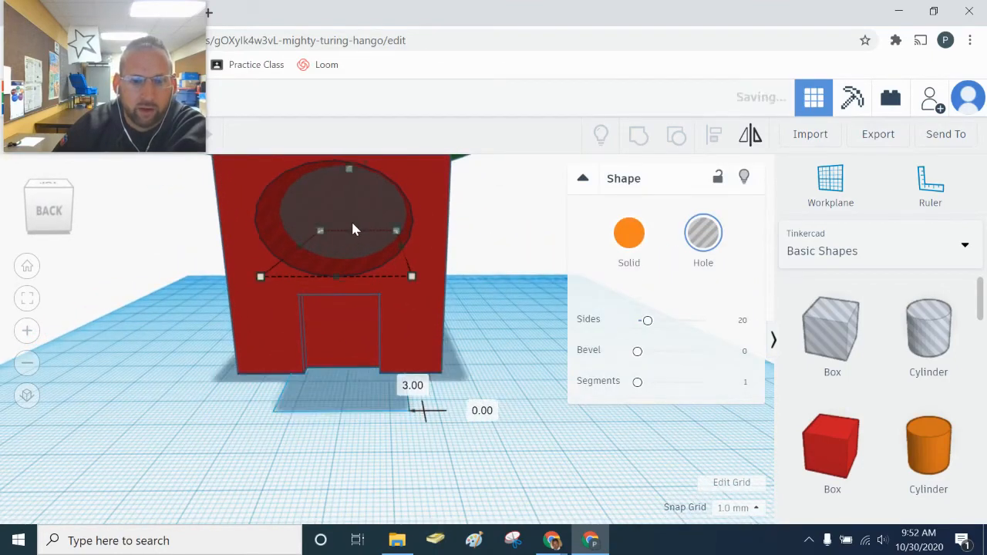
pyautogui.moveTo(497, 336); pyautogui.dragTo(375, 279)
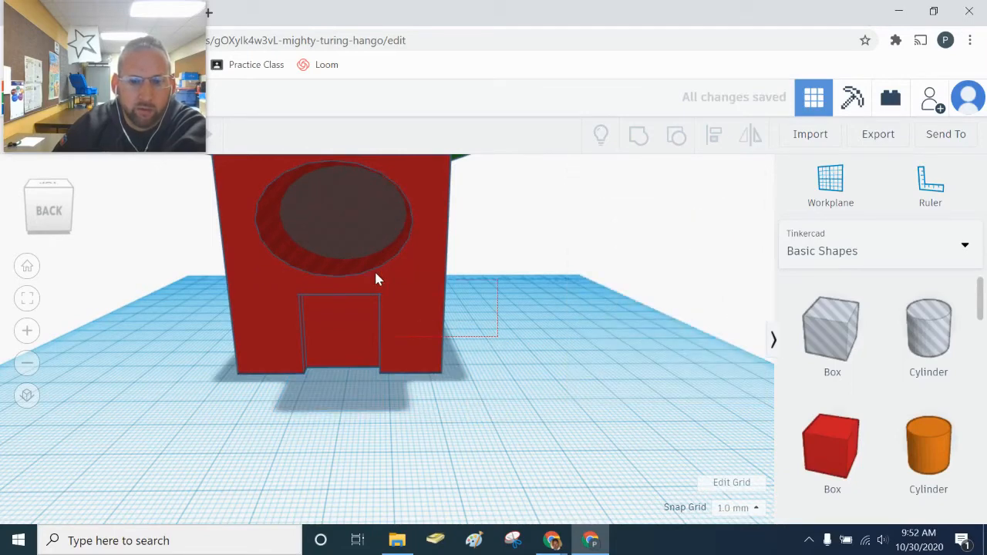
pyautogui.moveTo(216, 226); pyautogui.dragTo(217, 225)
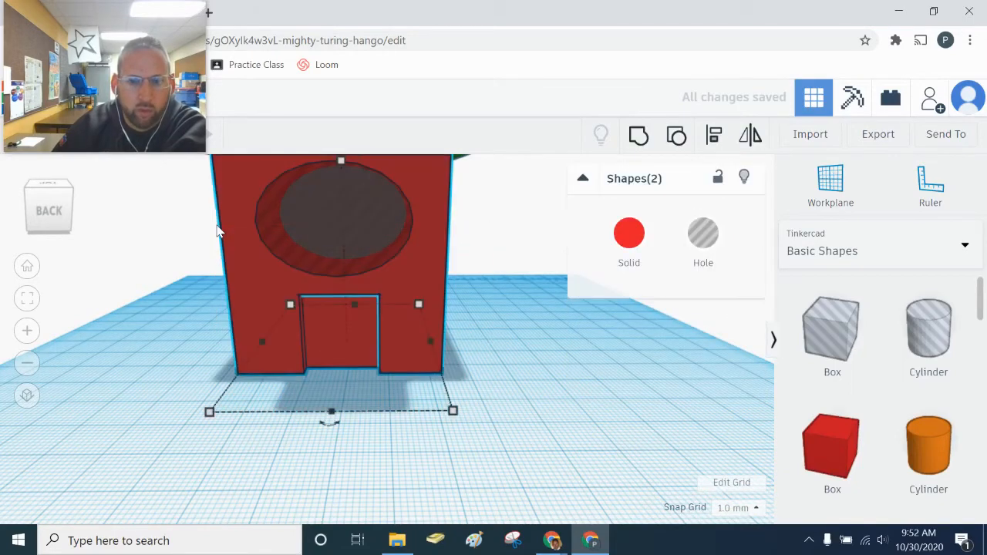
# - Group the house with the cylinder hole to cut the round window, then check both walls
pyautogui.click(638, 137)
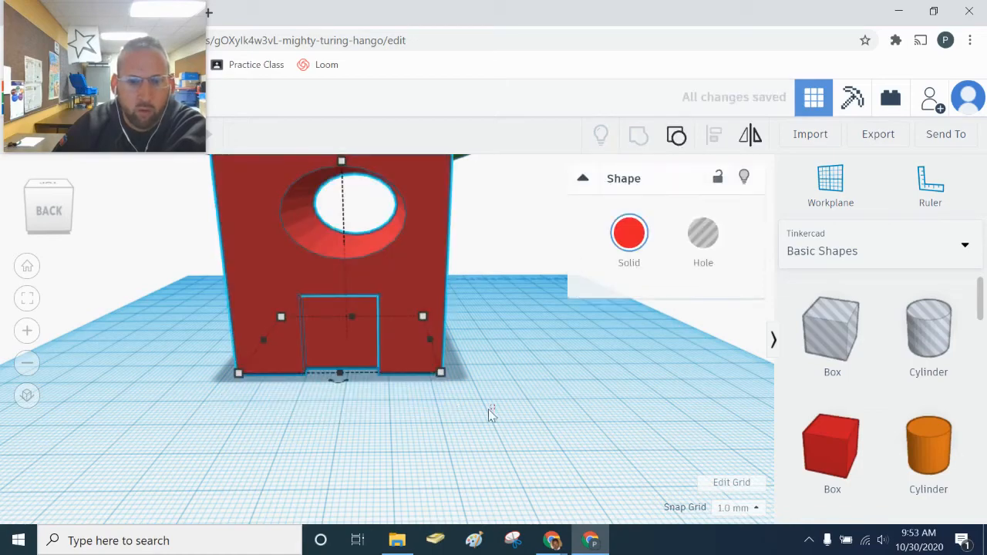
pyautogui.moveTo(441, 420); pyautogui.dragTo(444, 420)
pyautogui.moveTo(489, 418); pyautogui.dragTo(608, 372, button='right')
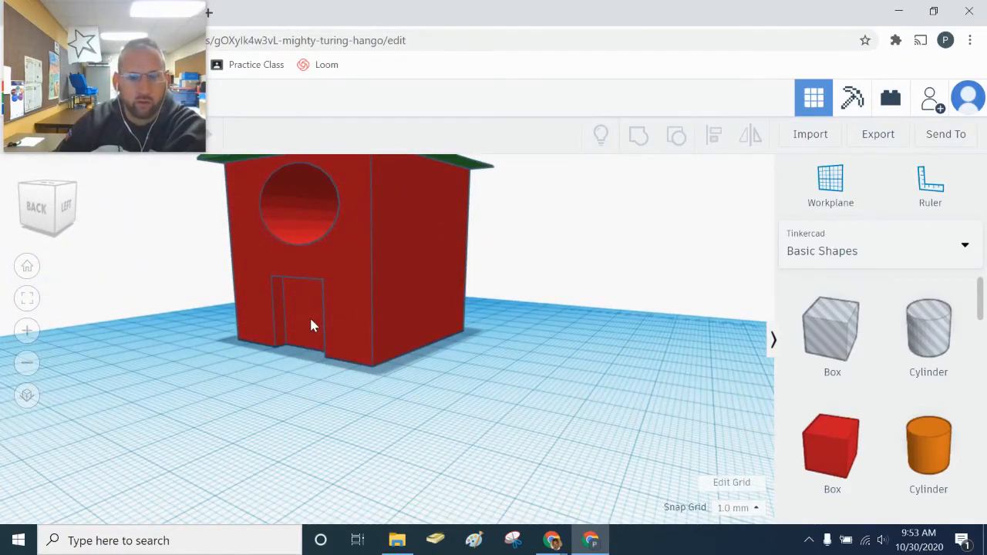
pyautogui.moveTo(530, 428); pyautogui.dragTo(367, 417, button='right')
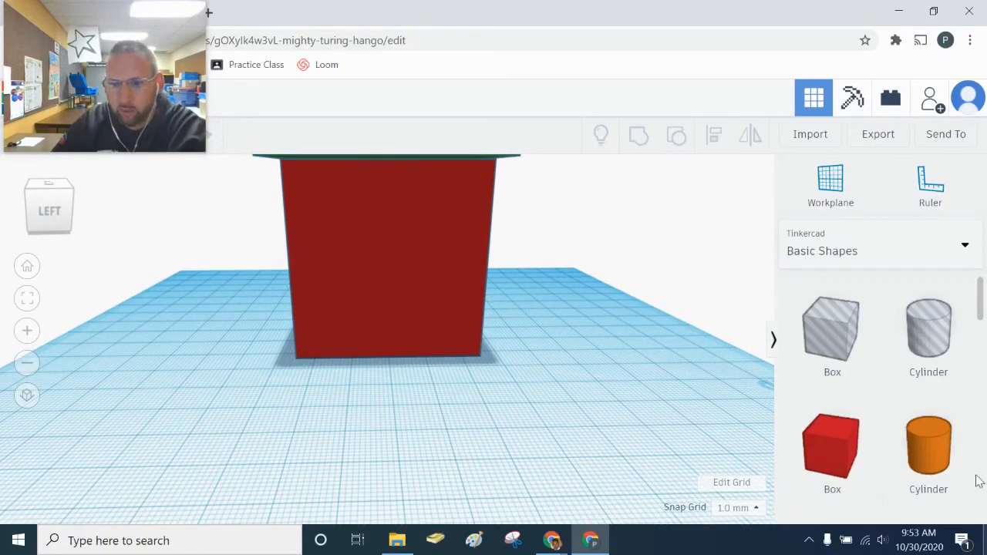
# - Place a 3D Text shape in front of the house and change its wording to 'House'
pyautogui.scroll(-4, 887, 400)
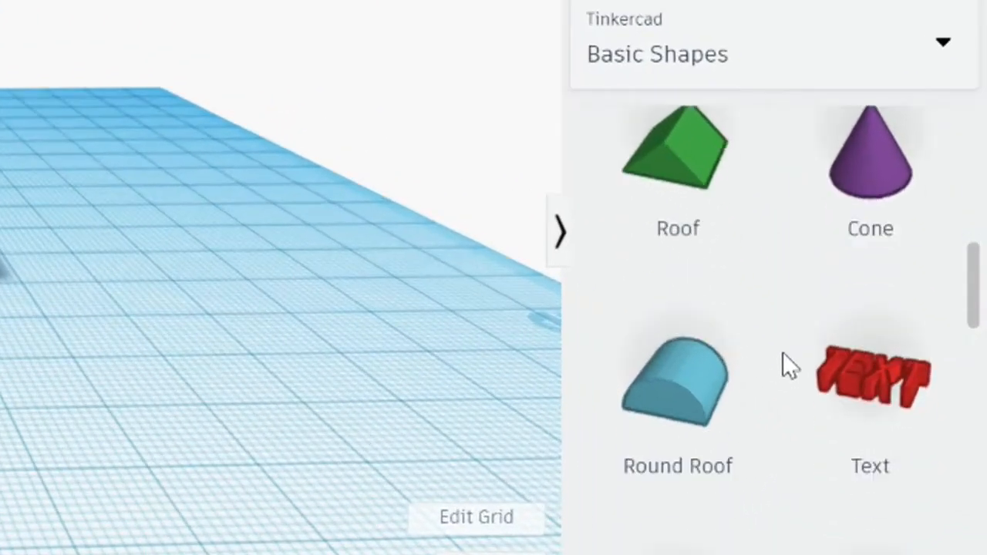
pyautogui.scroll(-1, 887, 405)
pyautogui.moveTo(869, 251); pyautogui.dragTo(5, 453)
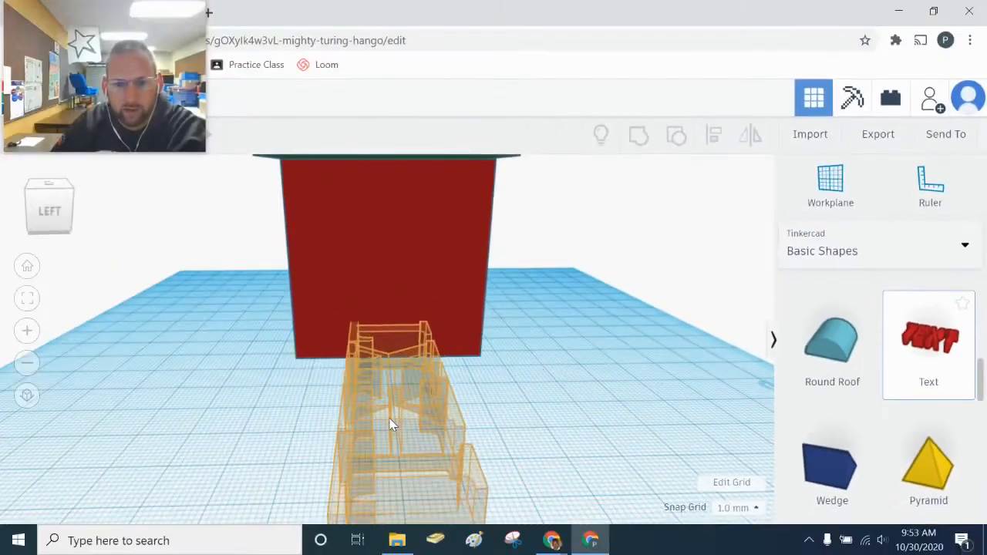
pyautogui.moveTo(390, 424); pyautogui.dragTo(389, 407)
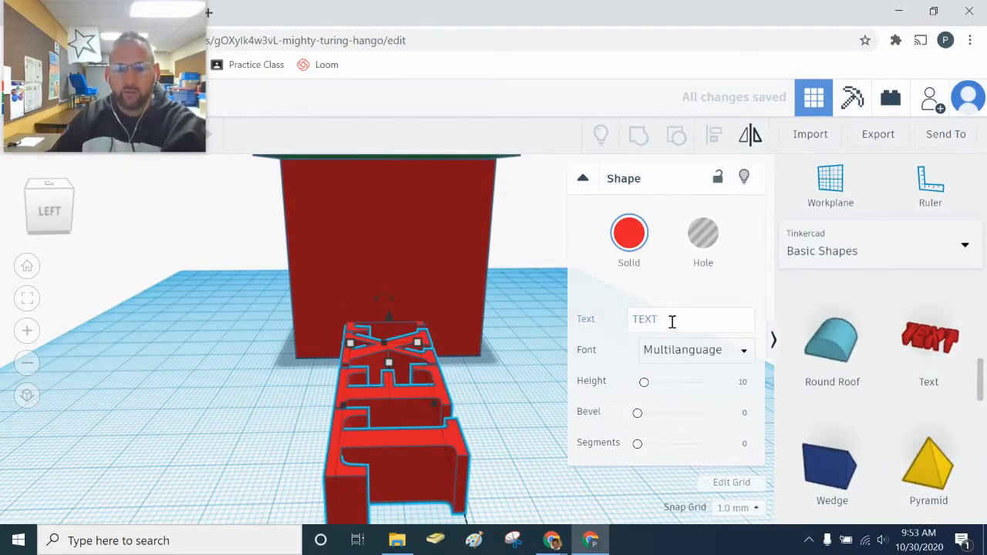
pyautogui.click(671, 320)
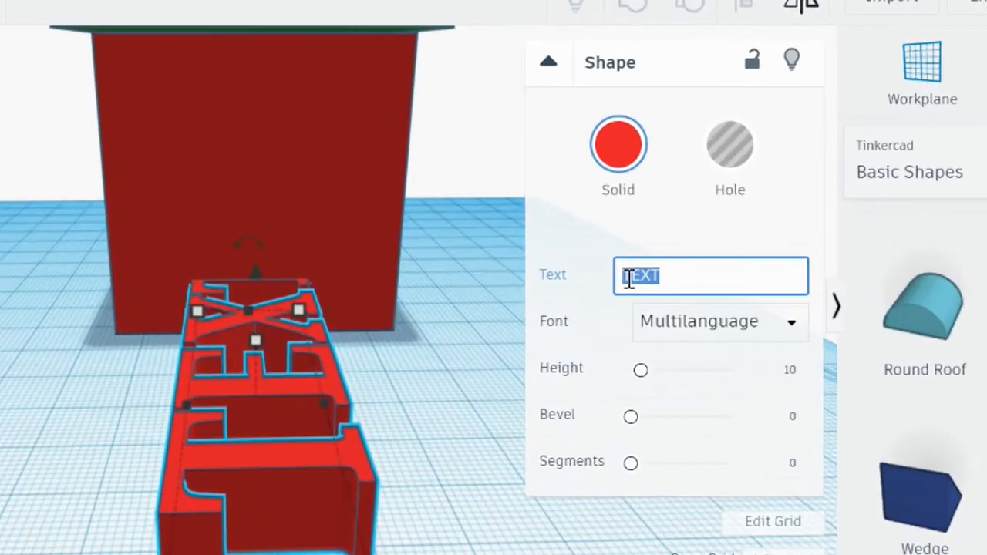
pyautogui.write('Hous')
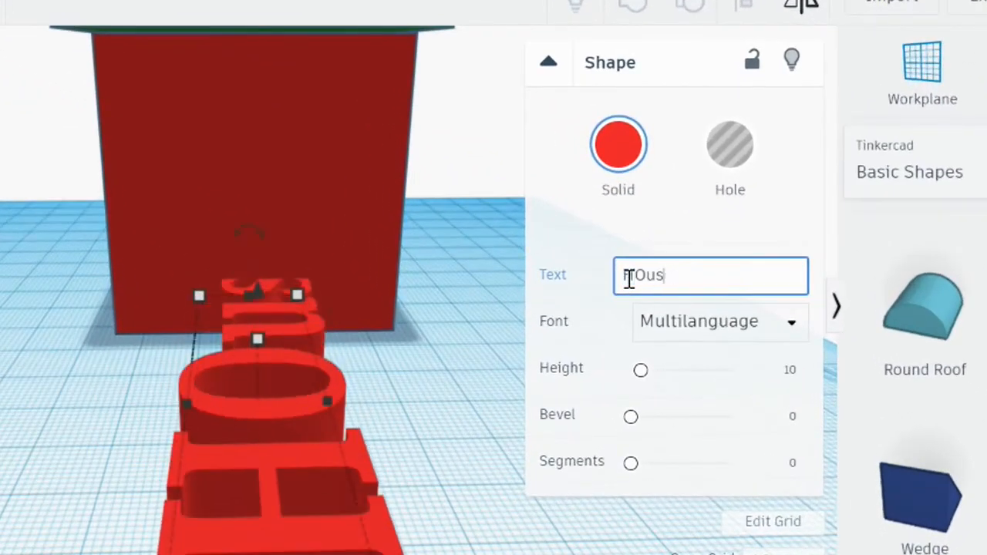
pyautogui.press('BackSpace')
pyautogui.press('BackSpace')
pyautogui.press('BackSpace')
pyautogui.write('ouse')
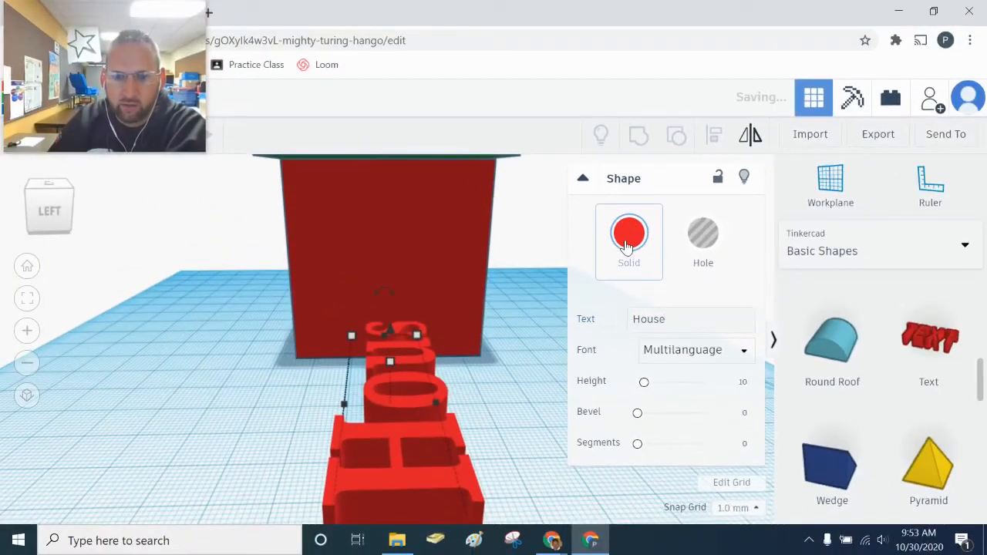
# - Make the House text yellow using the Solid colour presets
pyautogui.click(617, 147)
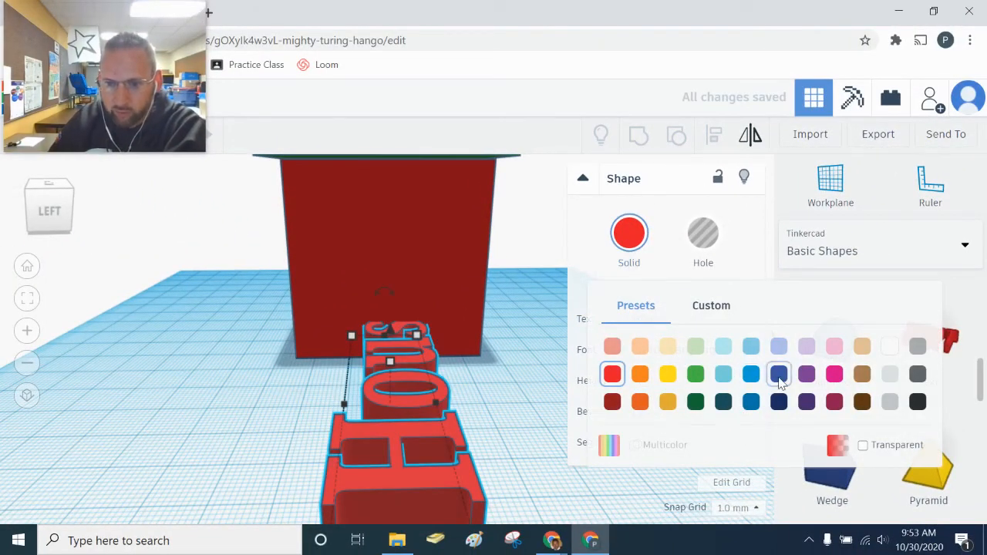
pyautogui.click(668, 374)
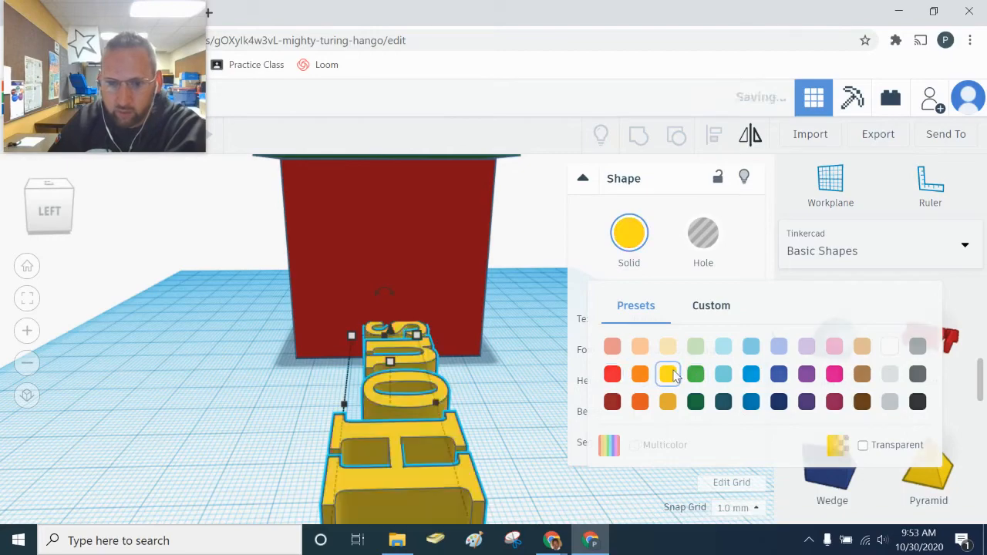
pyautogui.scroll(-5, 533, 394)
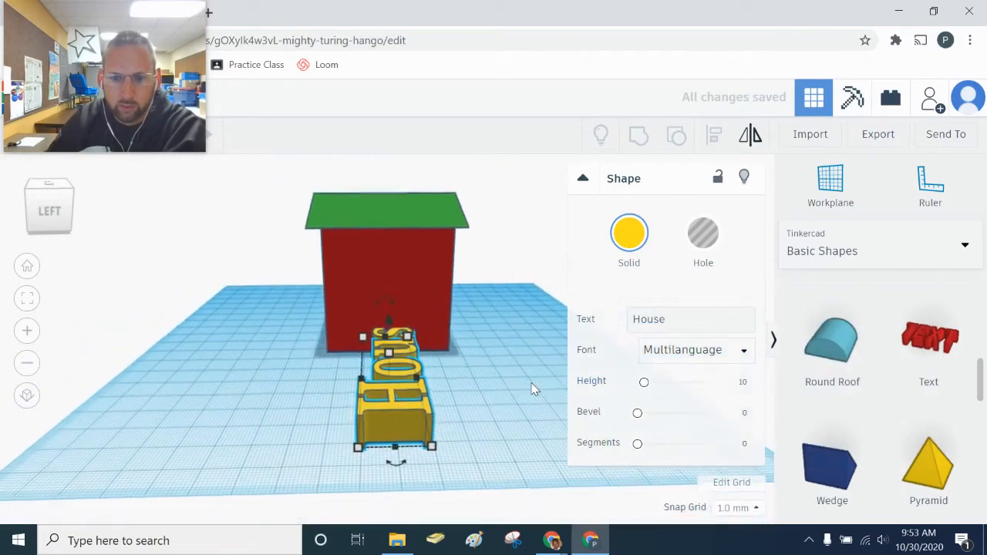
# - Move the House text away from the house
pyautogui.moveTo(530, 383); pyautogui.dragTo(397, 422, button='right')
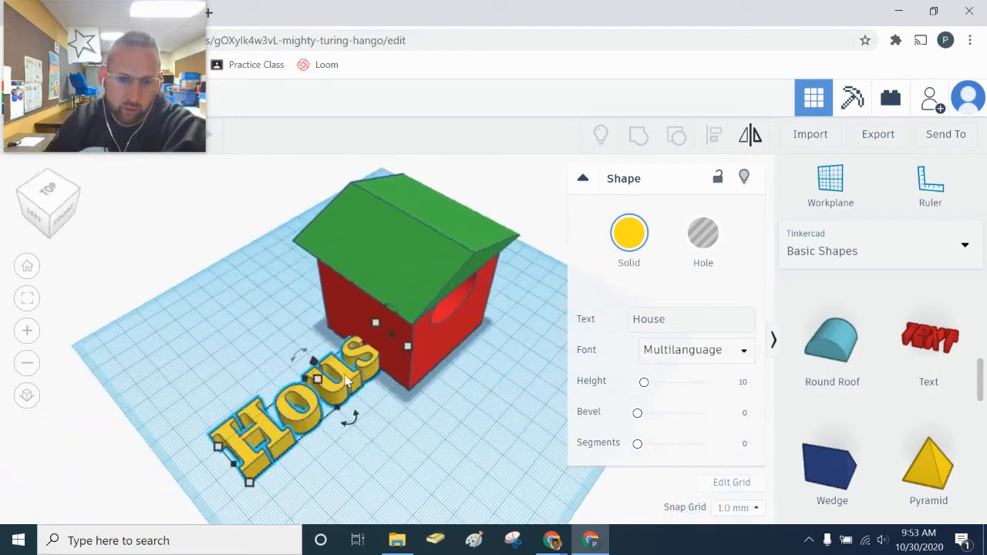
pyautogui.moveTo(350, 385); pyautogui.dragTo(294, 407)
pyautogui.moveTo(345, 470); pyautogui.dragTo(266, 425, button='right')
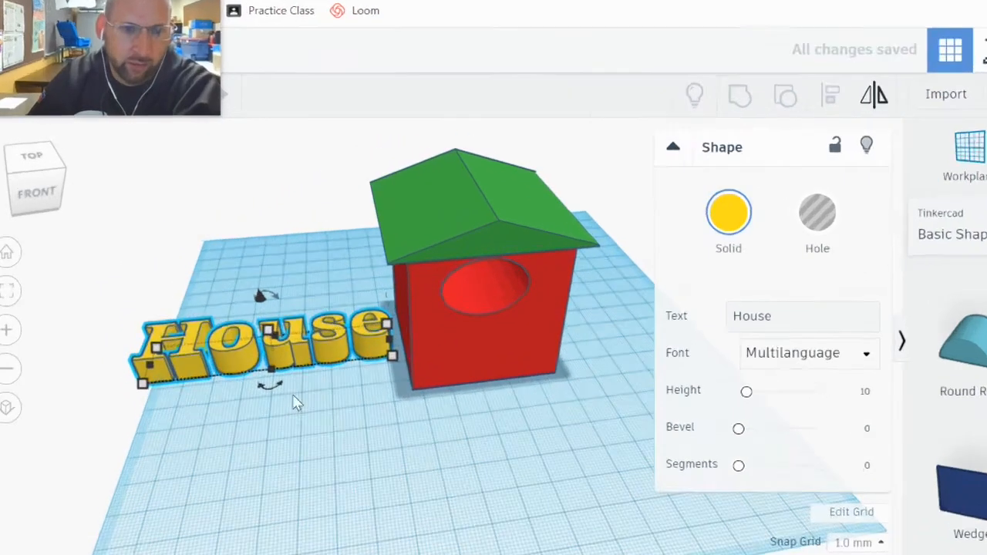
# - Rotate the House text 90° so it stands upright
pyautogui.moveTo(248, 378)
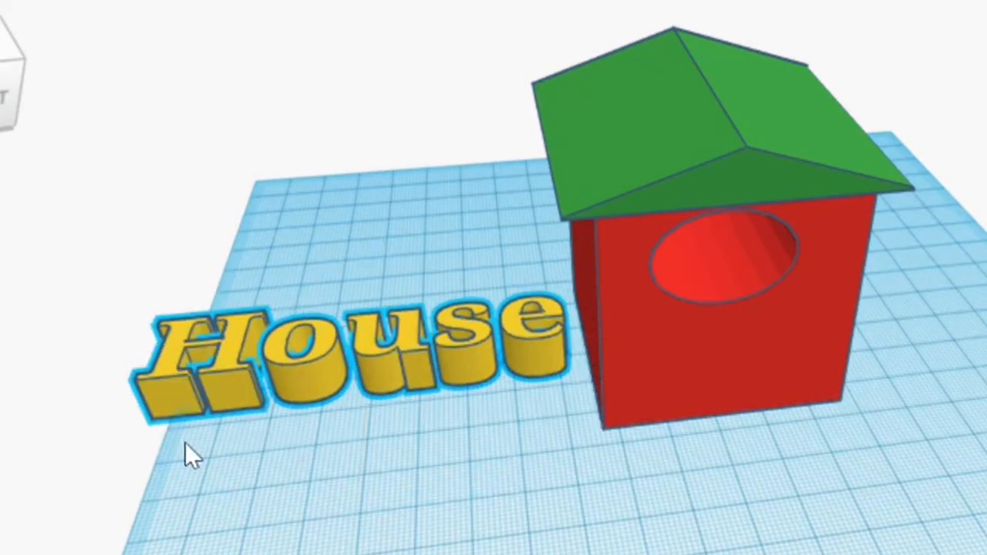
pyautogui.moveTo(385, 416); pyautogui.dragTo(94, 393)
pyautogui.moveTo(385, 202); pyautogui.dragTo(287, 256)
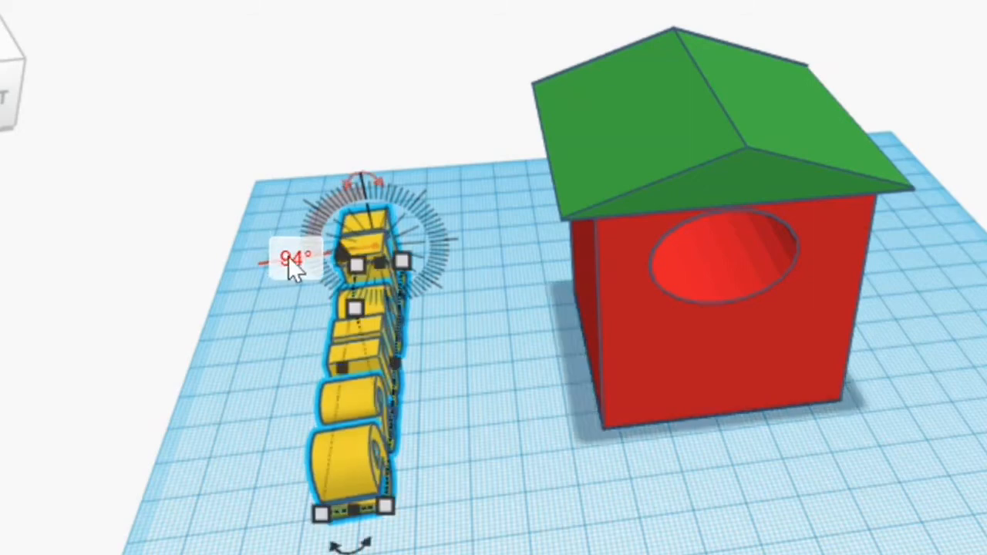
pyautogui.write('90')
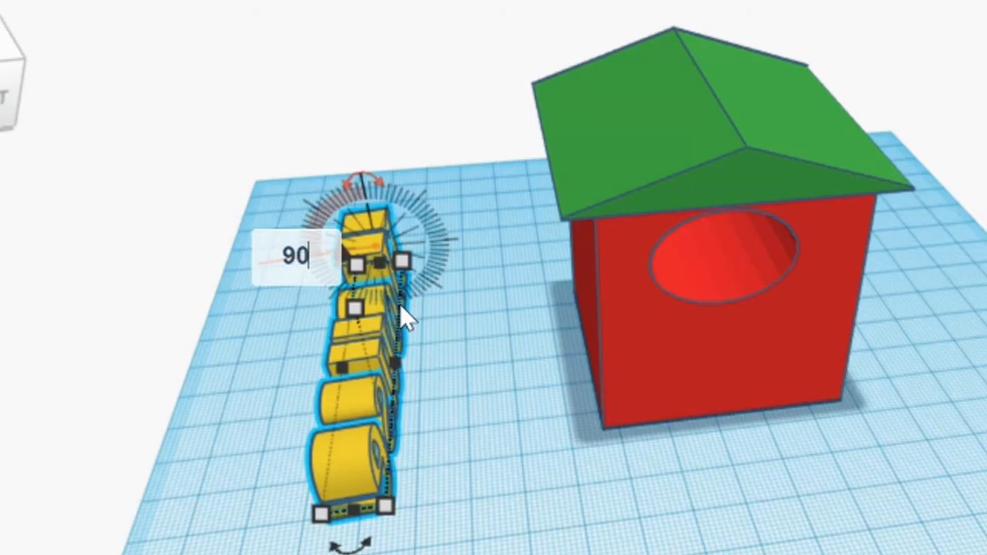
pyautogui.press('Return')
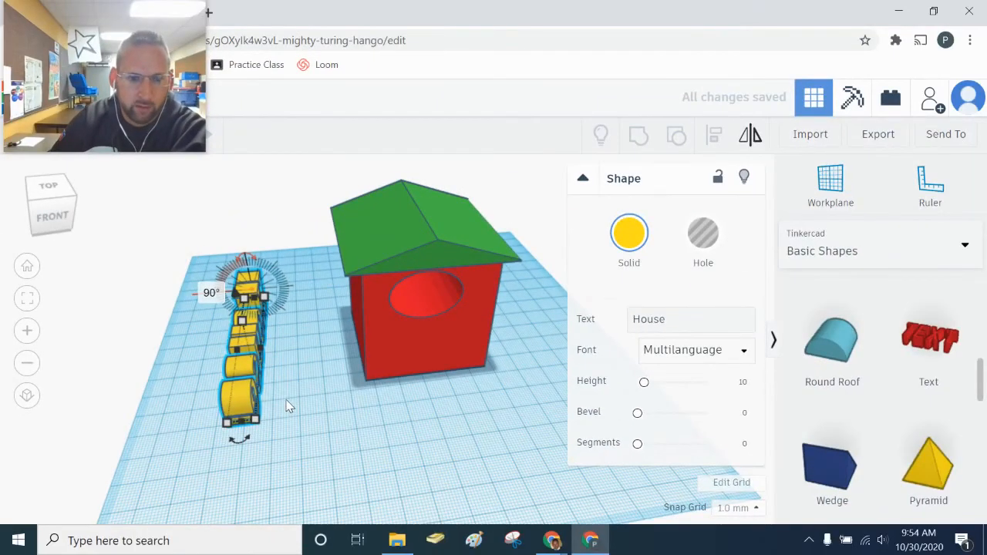
# - Raise the House text 16 above the workplane and undo the accidental red box move
pyautogui.moveTo(271, 449); pyautogui.dragTo(400, 360, button='right')
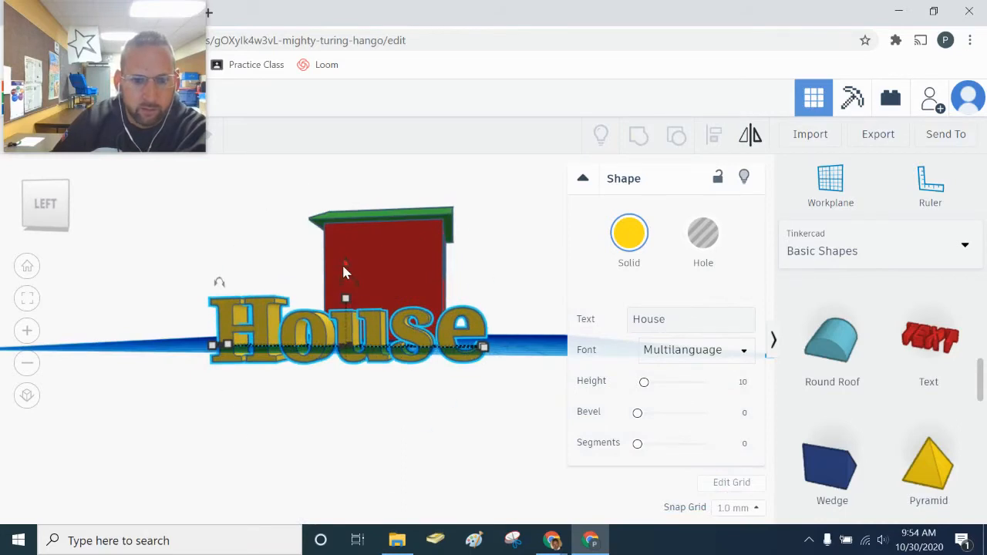
pyautogui.moveTo(343, 260); pyautogui.dragTo(333, 196)
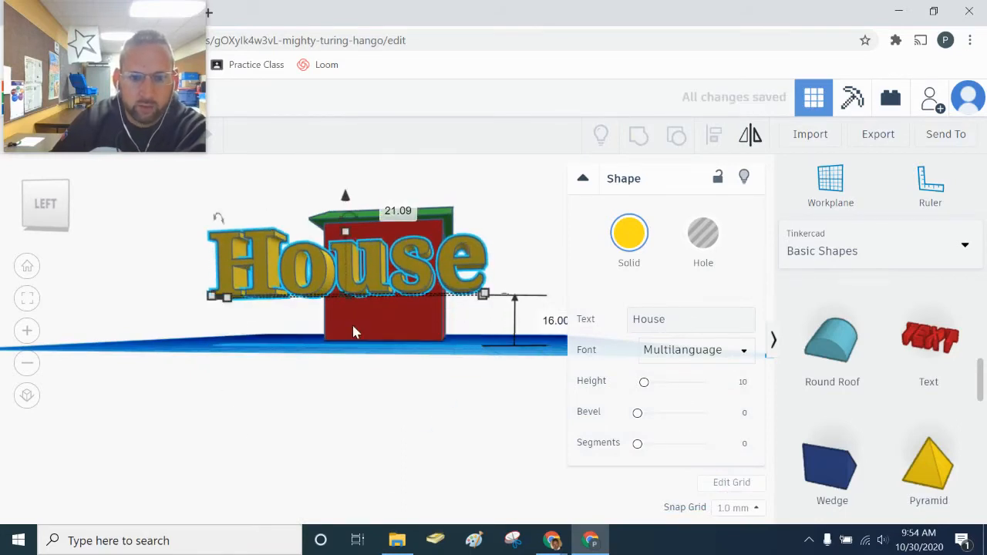
pyautogui.moveTo(352, 331); pyautogui.dragTo(388, 345, button='right')
pyautogui.moveTo(388, 345); pyautogui.dragTo(394, 286)
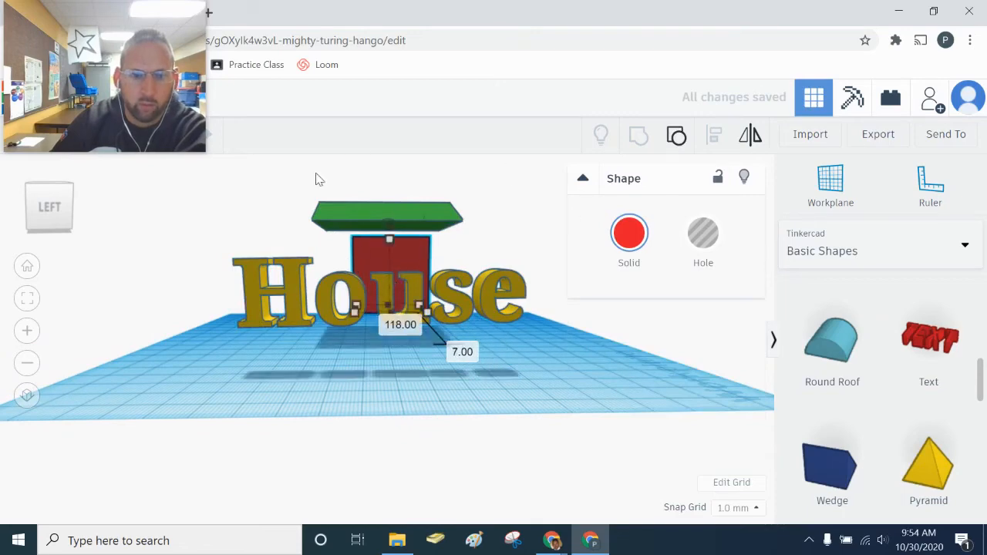
pyautogui.moveTo(116, 75); pyautogui.dragTo(315, 84)
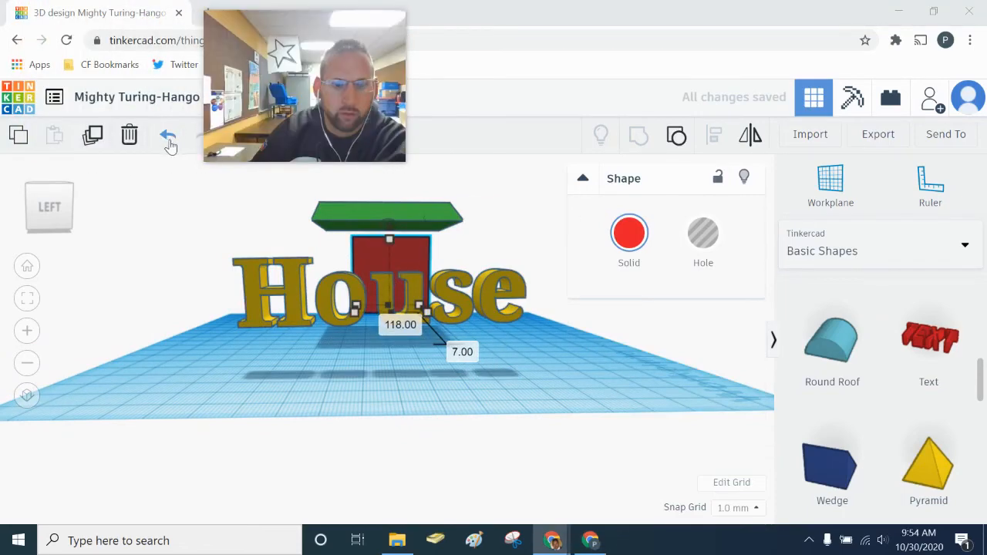
pyautogui.click(168, 135)
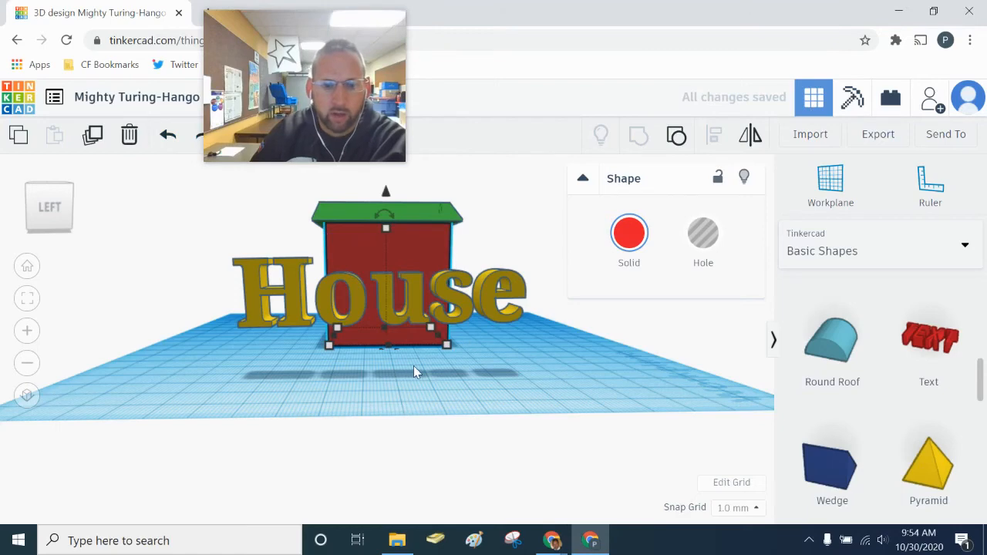
# - Set the text against the house wall and narrow it to about 44 mm wide
pyautogui.moveTo(414, 366); pyautogui.dragTo(324, 367, button='right')
pyautogui.moveTo(323, 367); pyautogui.dragTo(383, 303)
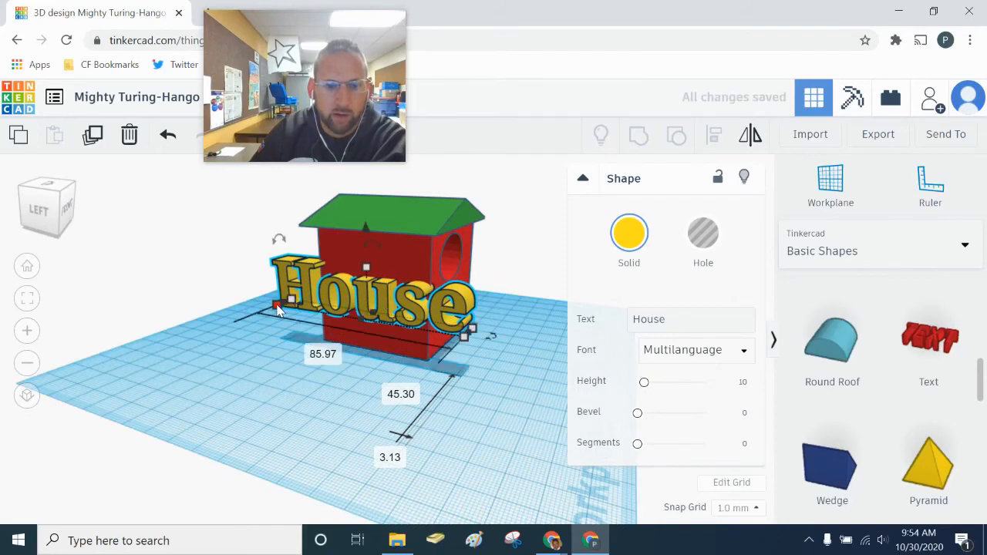
pyautogui.moveTo(279, 307); pyautogui.dragTo(322, 308)
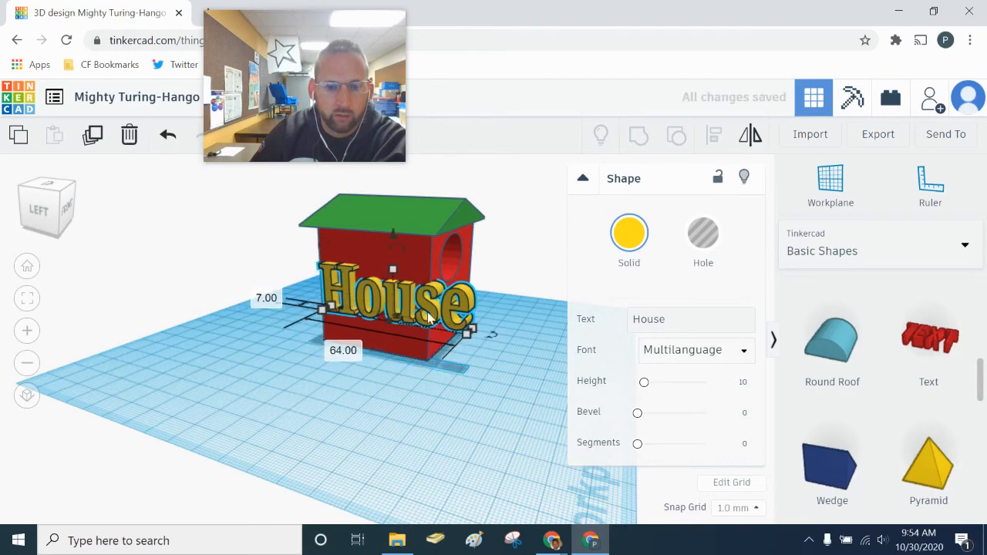
pyautogui.moveTo(462, 332); pyautogui.dragTo(415, 324)
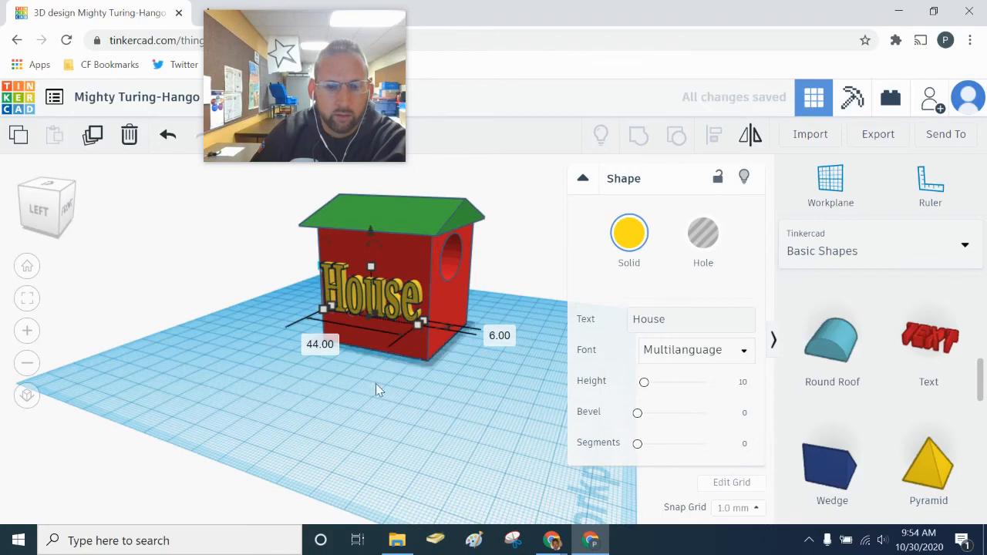
pyautogui.moveTo(377, 388); pyautogui.dragTo(254, 386, button='right')
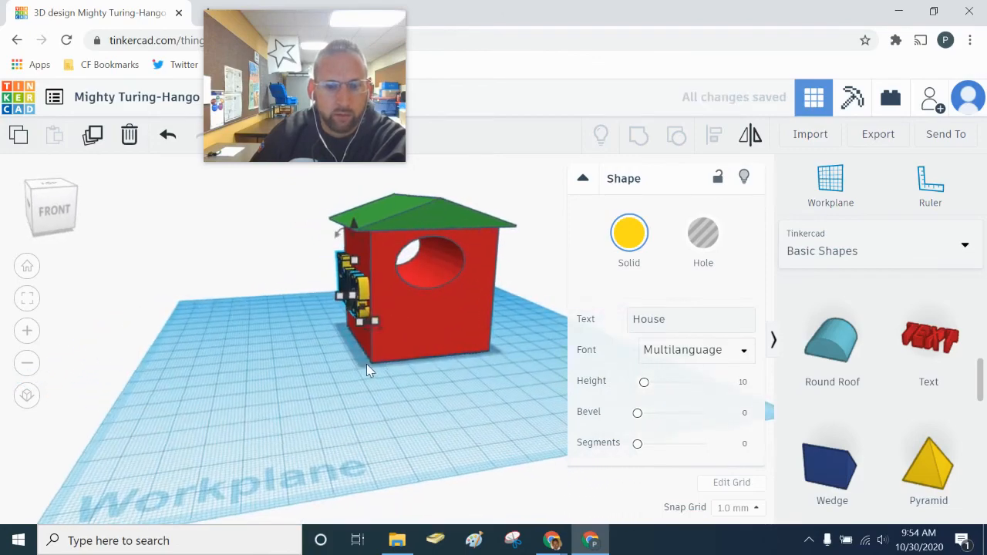
pyautogui.scroll(3, 362, 364)
pyautogui.moveTo(358, 362); pyautogui.dragTo(380, 368, button='right')
pyautogui.scroll(-4, 376, 389)
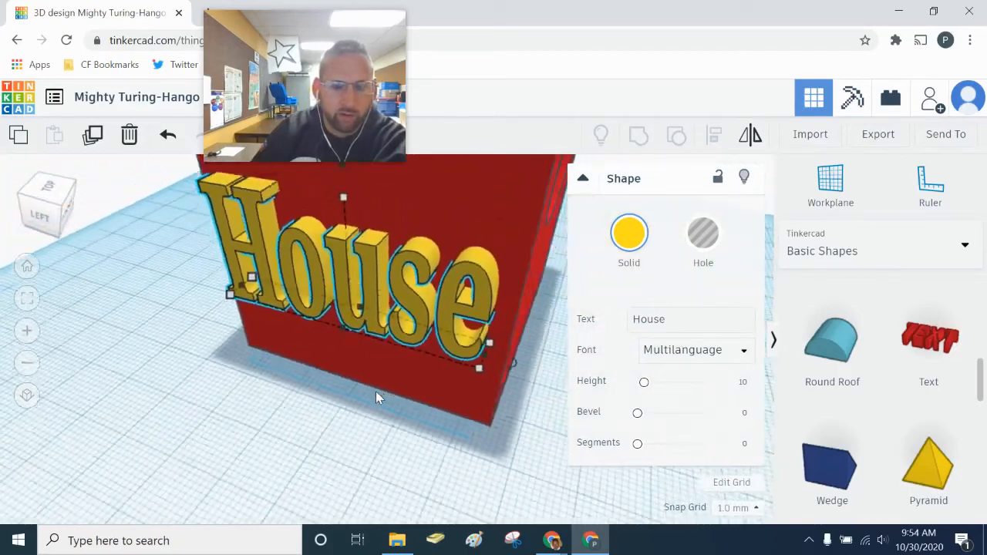
pyautogui.scroll(-2, 376, 389)
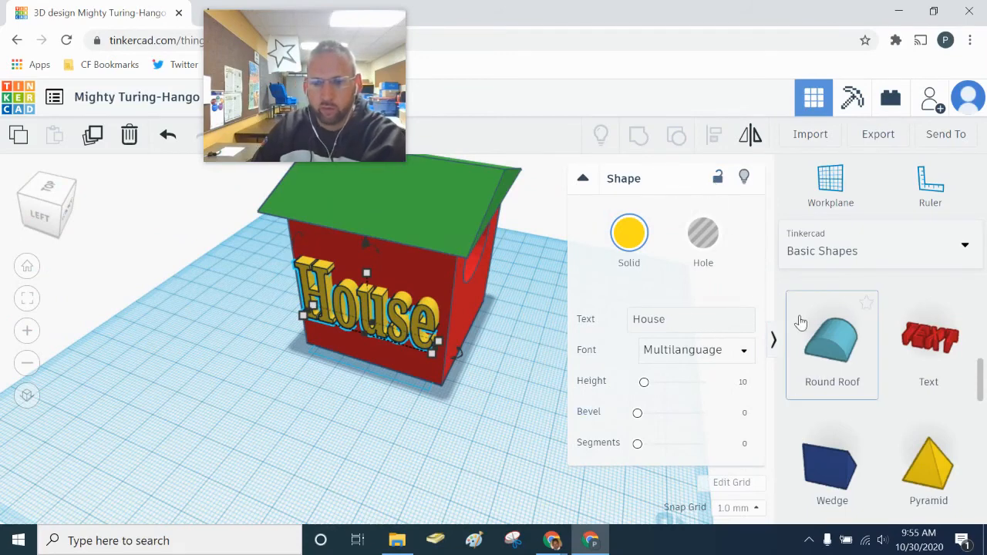
pyautogui.moveTo(980, 384); pyautogui.dragTo(980, 316)
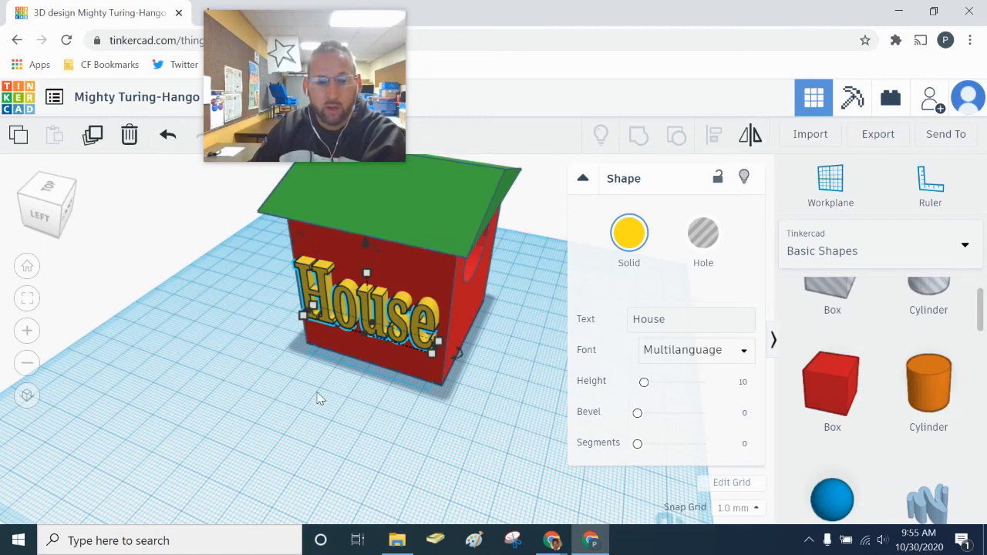
pyautogui.moveTo(320, 397); pyautogui.dragTo(546, 396, button='right')
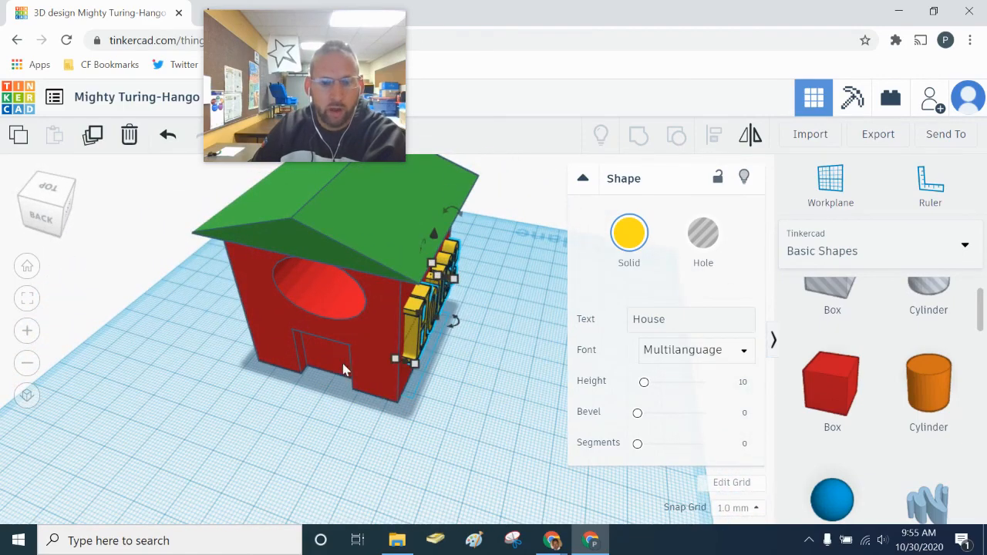
pyautogui.moveTo(450, 400); pyautogui.dragTo(444, 379, button='right')
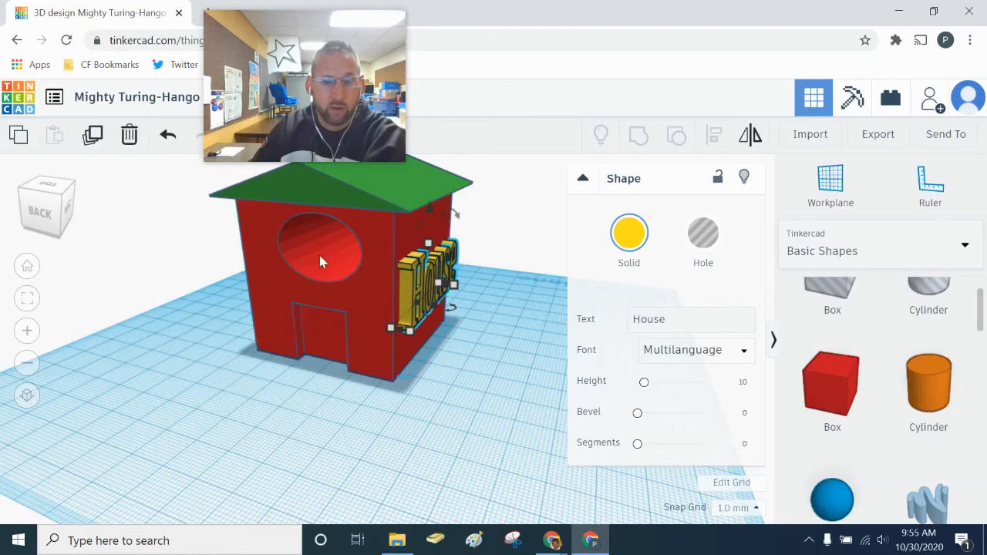
pyautogui.moveTo(454, 382); pyautogui.dragTo(370, 377, button='right')
pyautogui.moveTo(387, 437); pyautogui.dragTo(370, 414, button='right')
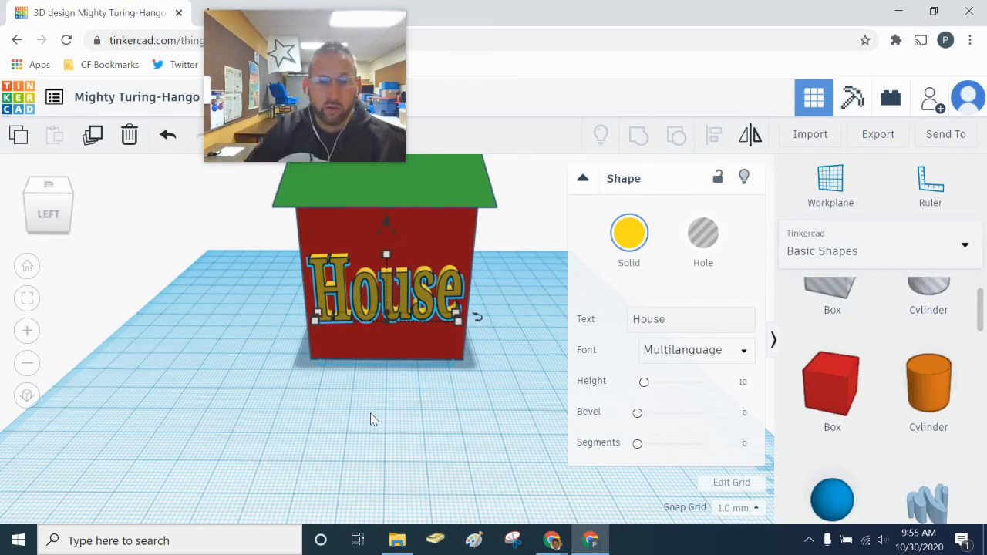
pyautogui.moveTo(330, 447); pyautogui.dragTo(411, 416, button='right')
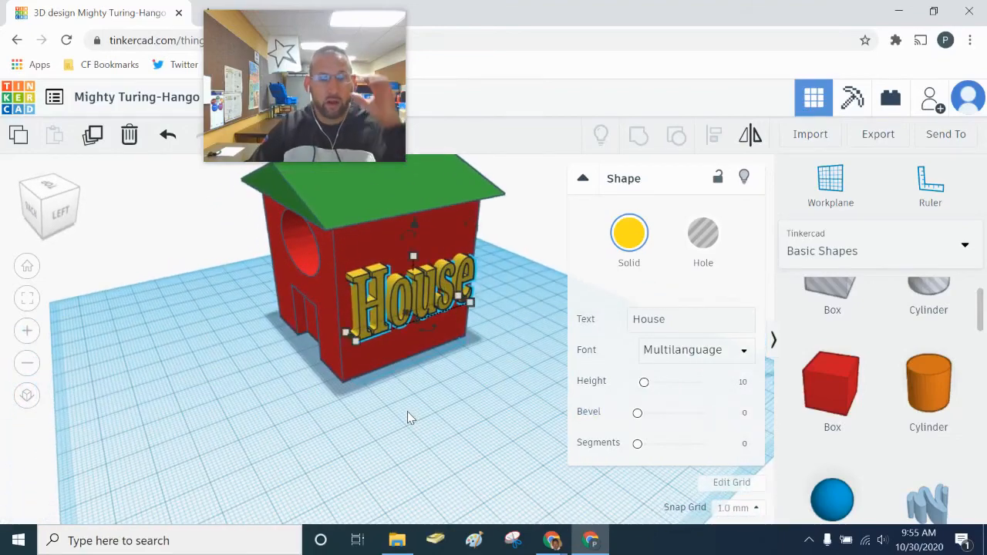